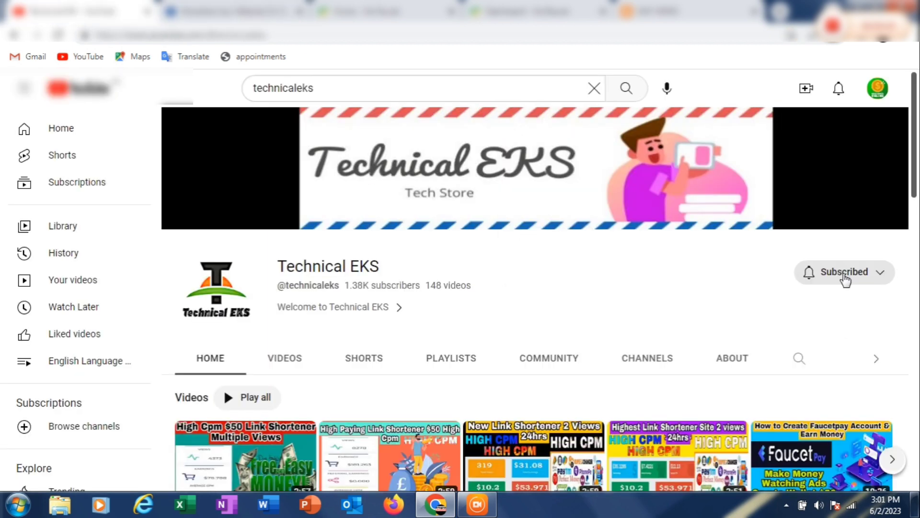
Subscribe to the Technical EKS channel and set its notifications to All.
{"action": "left_click", "coordinate": [845, 281]}
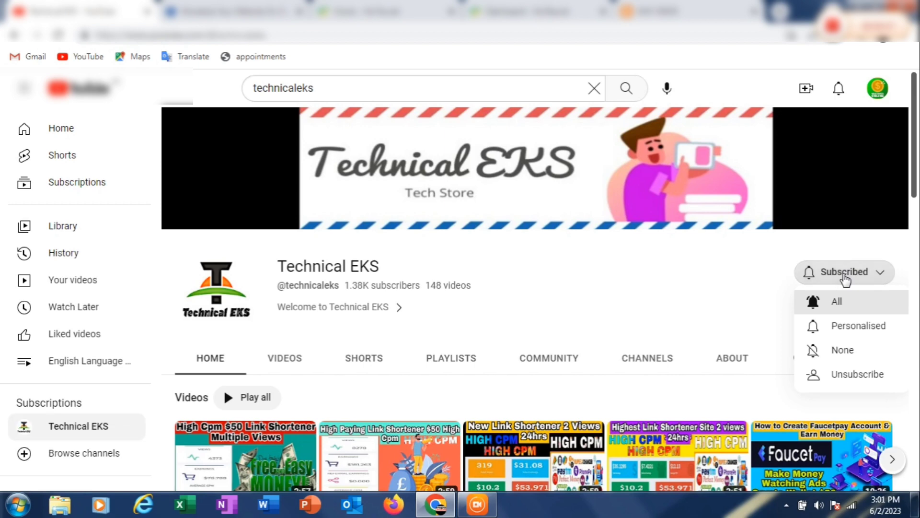
{"action": "left_click", "coordinate": [846, 306]}
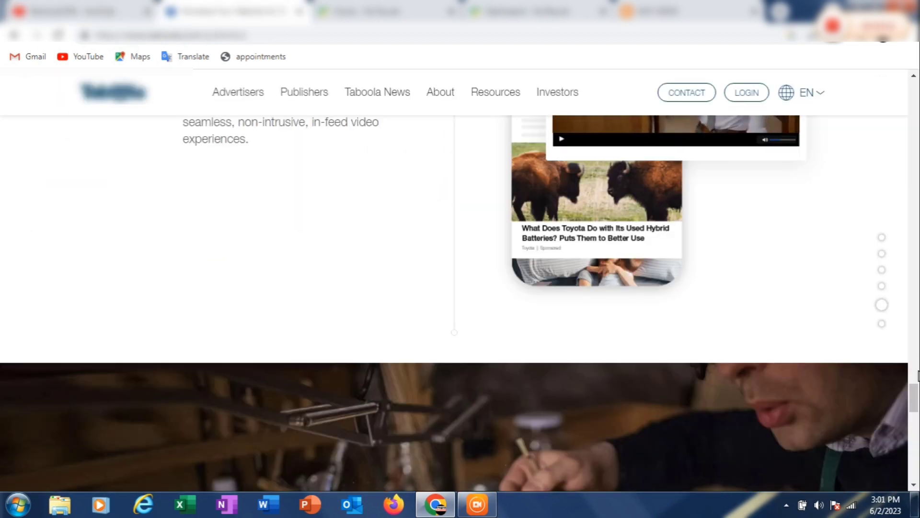
Switch to the Taboola publishers page and review its introduction and feature sections, glancing at the faucet site's homepage.
{"action": "left_click_drag", "start_coordinate": [919, 400], "coordinate": [902, 88]}
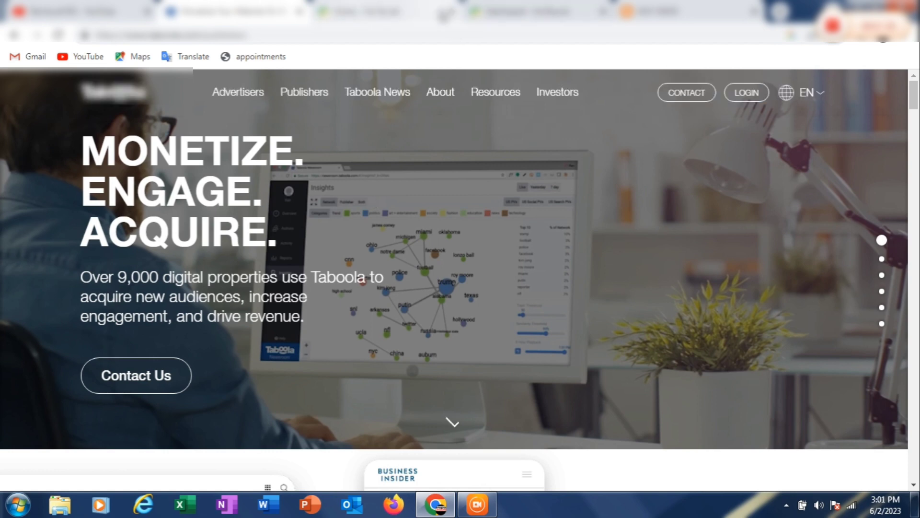
{"action": "left_click", "coordinate": [416, 10]}
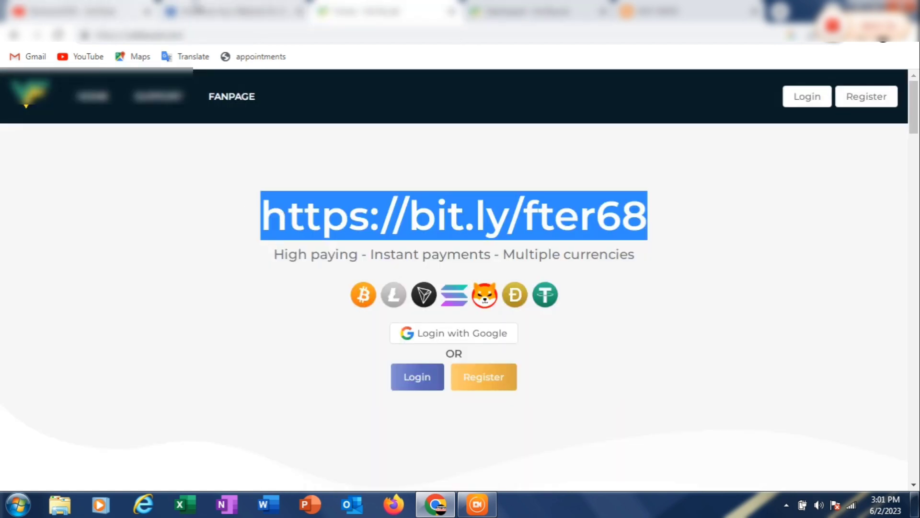
{"action": "left_click", "coordinate": [197, 8]}
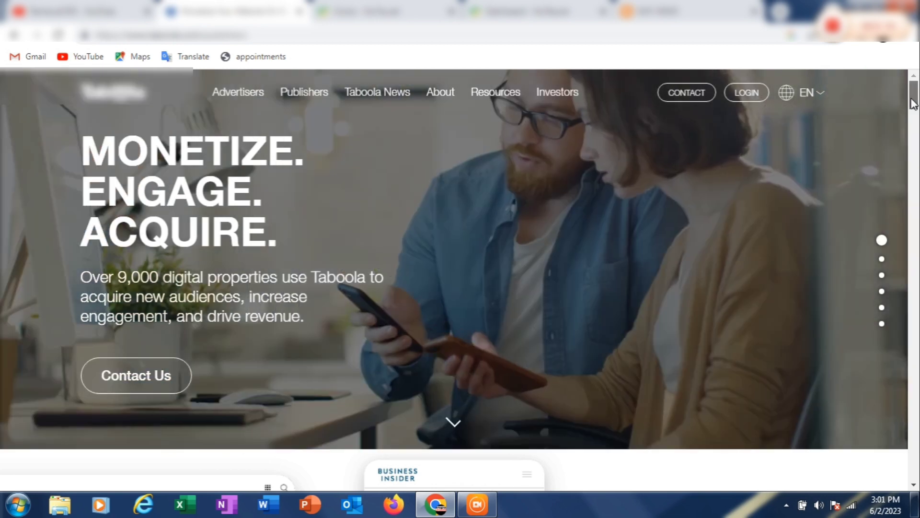
{"action": "left_click_drag", "start_coordinate": [915, 93], "coordinate": [900, 201]}
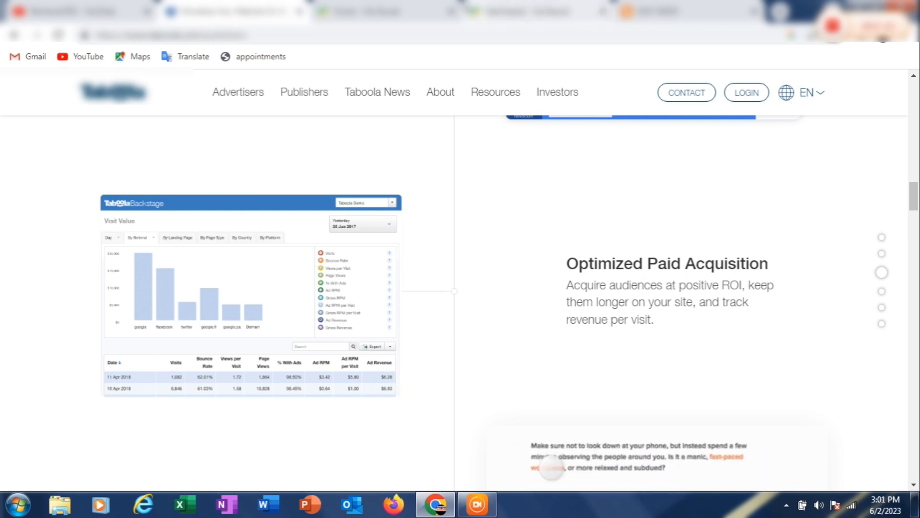
Compare the faucet site's homepage with the news blog and the Taboola page, ending on the faucet homepage.
{"action": "left_click", "coordinate": [369, 12]}
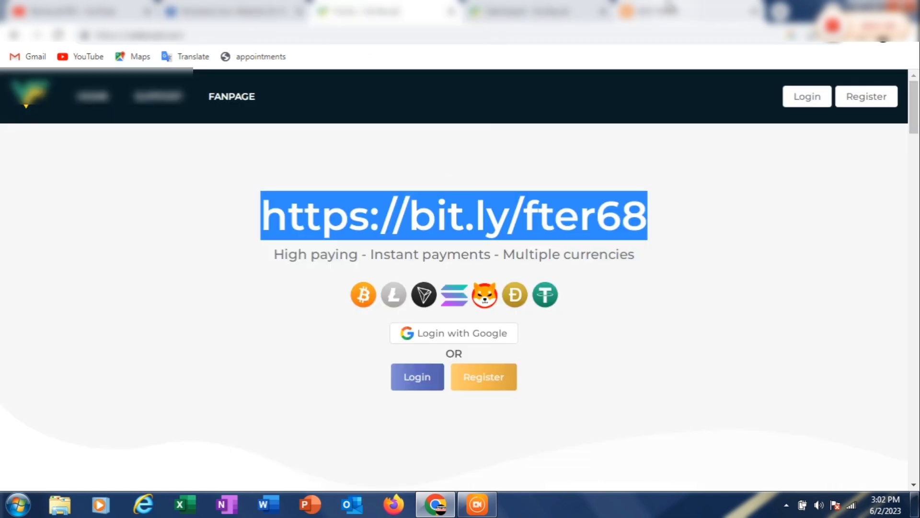
{"action": "left_click", "coordinate": [668, 7]}
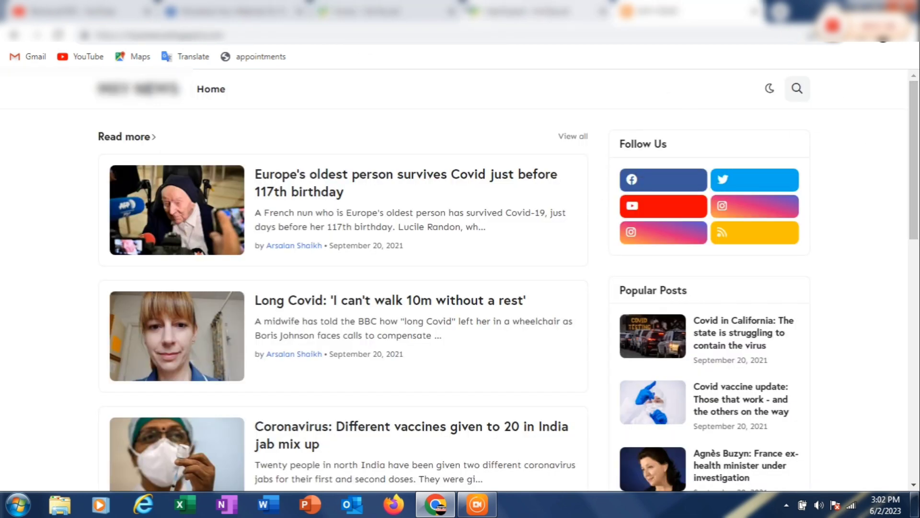
{"action": "left_click", "coordinate": [388, 9]}
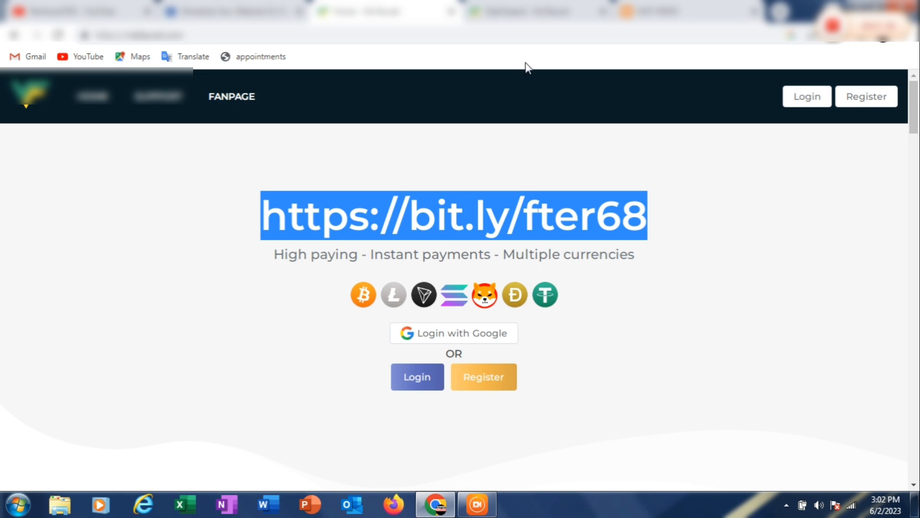
{"action": "left_click", "coordinate": [704, 12]}
{"action": "left_click", "coordinate": [240, 7]}
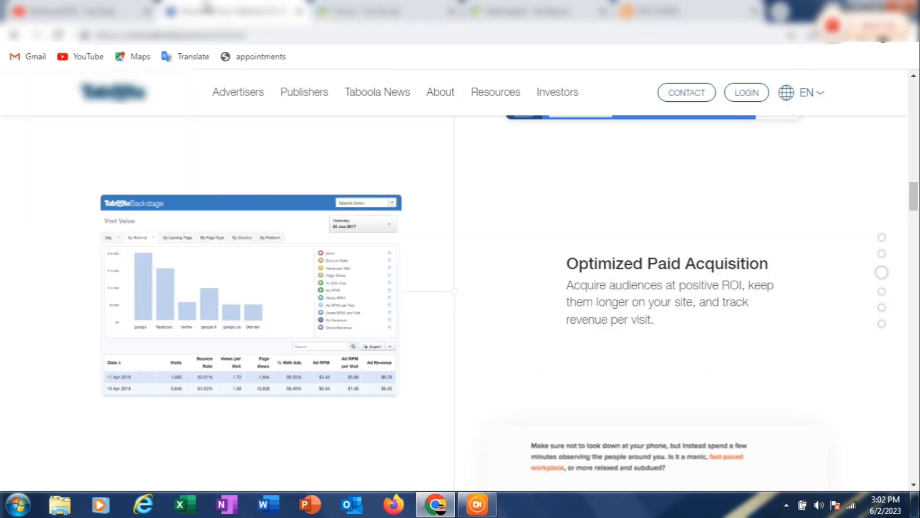
{"action": "left_click", "coordinate": [688, 7]}
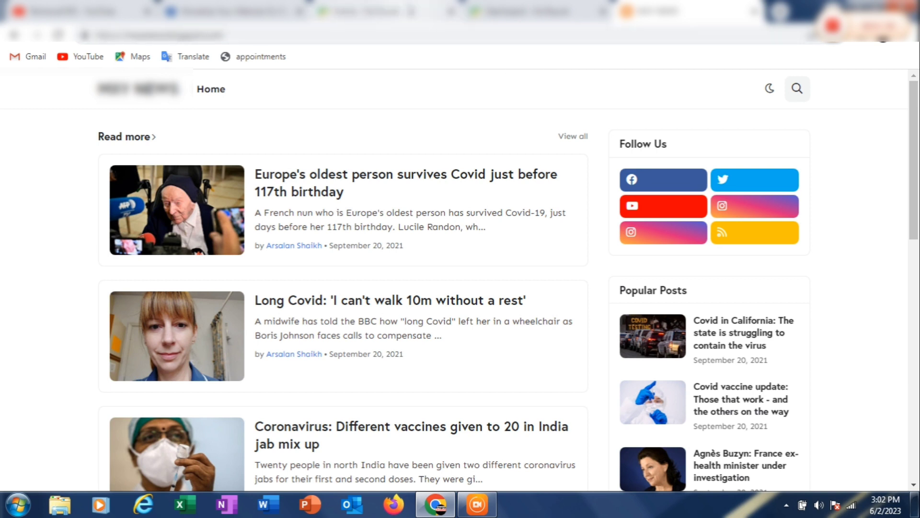
{"action": "left_click", "coordinate": [410, 11]}
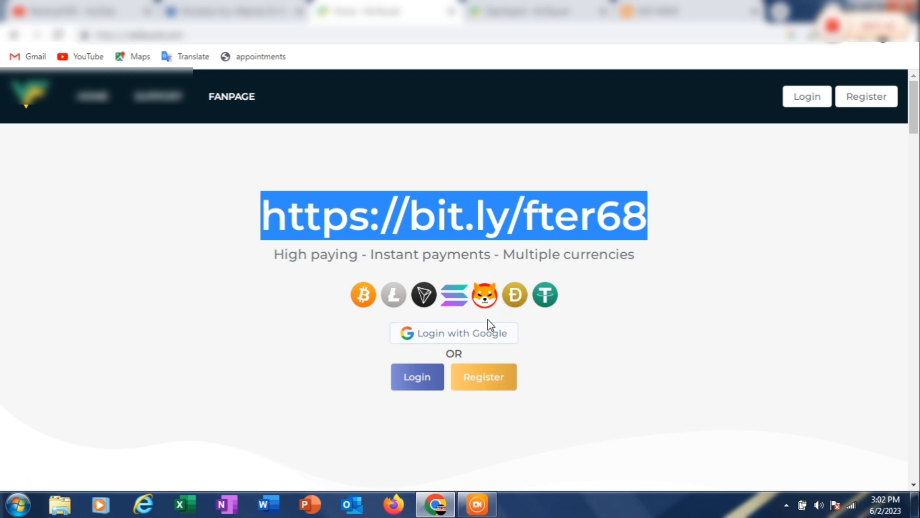
Open the VieFaucet dashboard and check the account's token balance.
{"action": "left_click", "coordinate": [512, 6]}
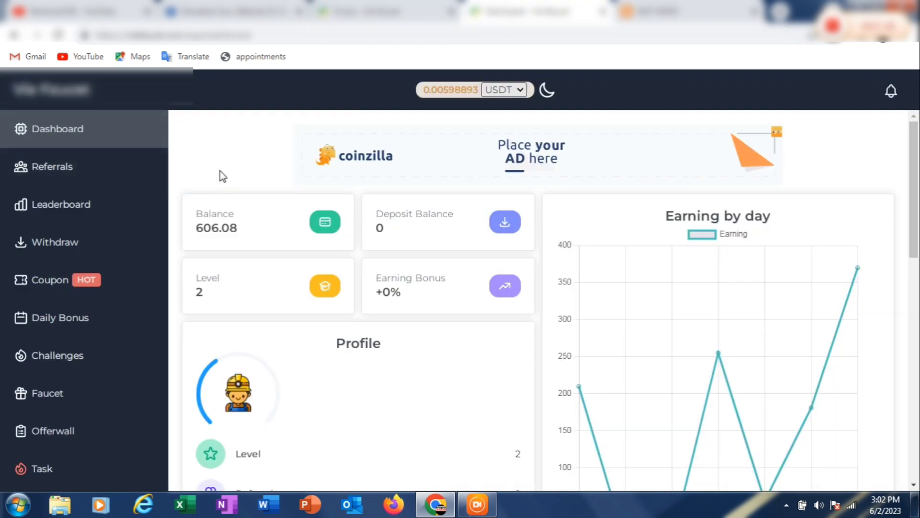
{"action": "left_click_drag", "start_coordinate": [192, 226], "coordinate": [245, 229]}
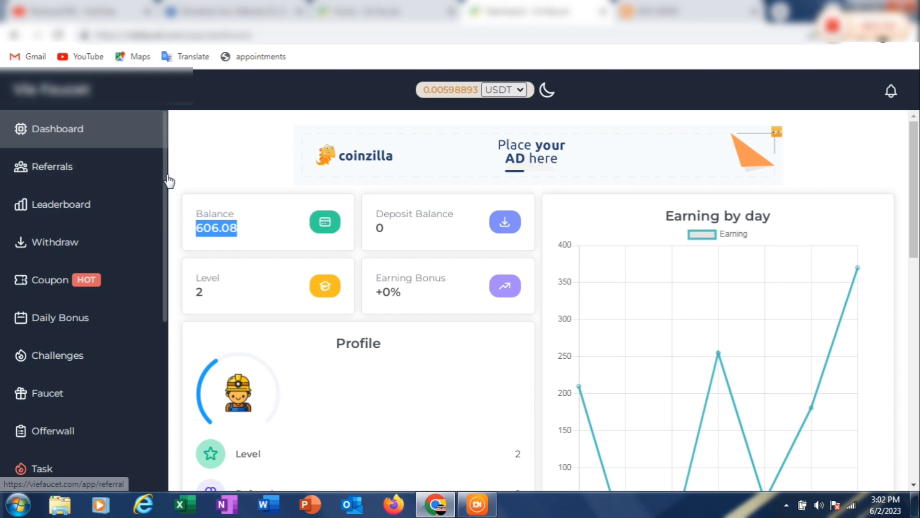
Open the Faucet page and start its anti-bot check with the dog link.
{"action": "left_click_drag", "start_coordinate": [168, 180], "coordinate": [170, 235]}
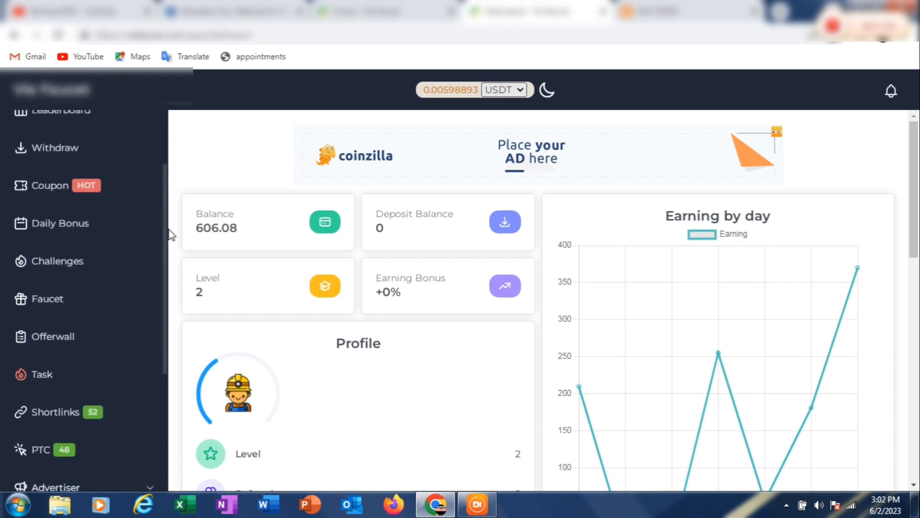
{"action": "left_click", "coordinate": [61, 294]}
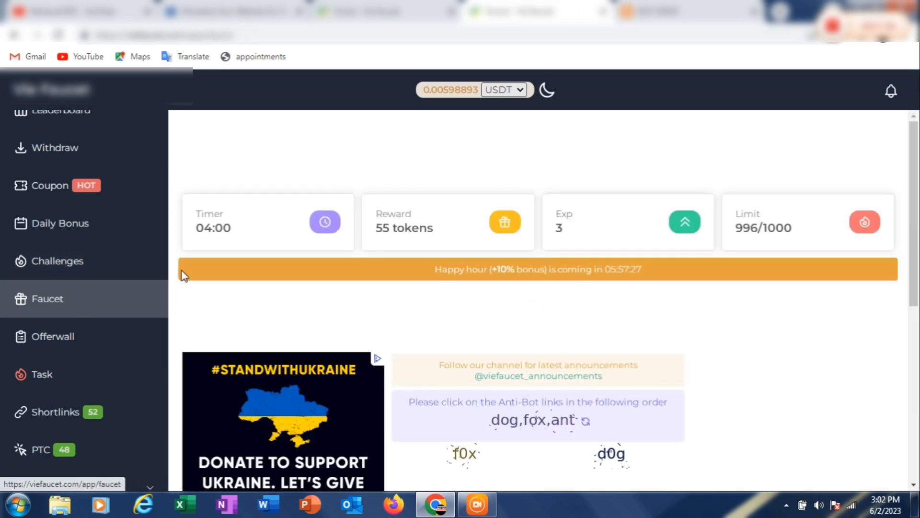
{"action": "scroll", "coordinate": [561, 310], "scroll_direction": "down", "scroll_amount": 4}
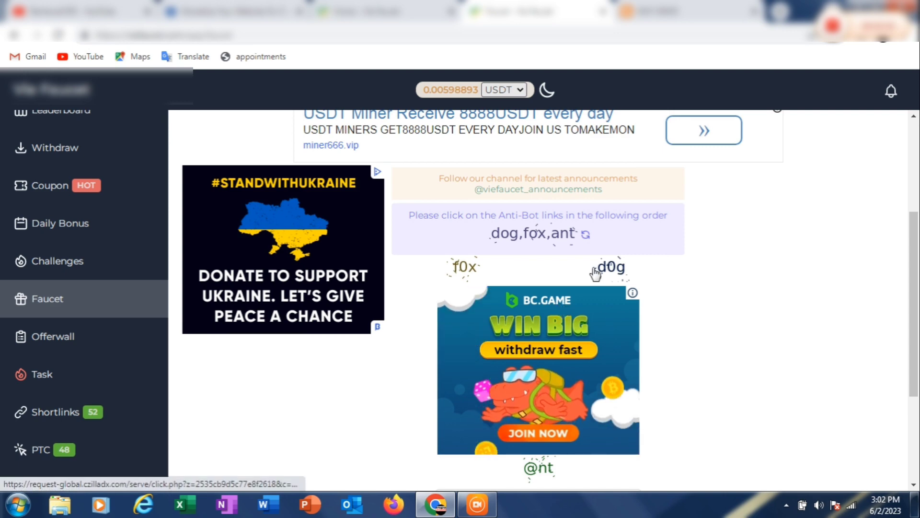
{"action": "left_click", "coordinate": [611, 267]}
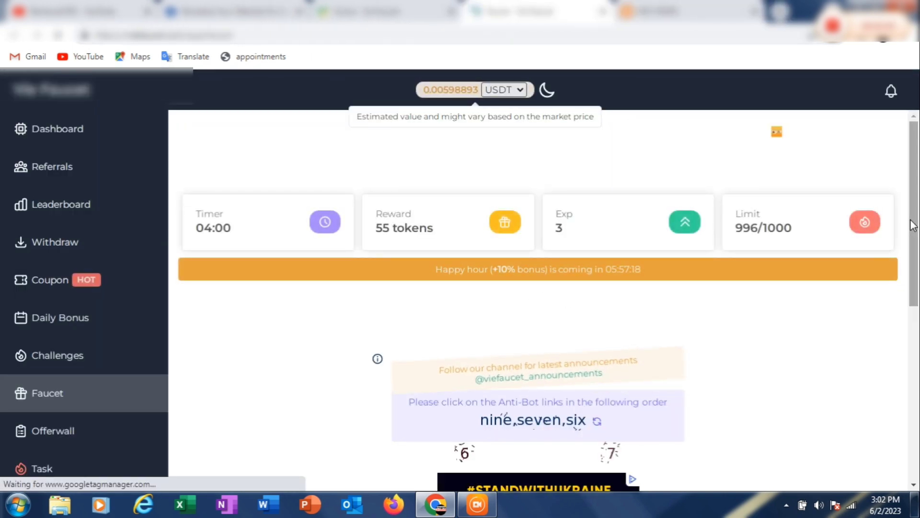
Examine the Faucet page's reward, timer and claim limit.
{"action": "left_click_drag", "start_coordinate": [914, 208], "coordinate": [918, 240]}
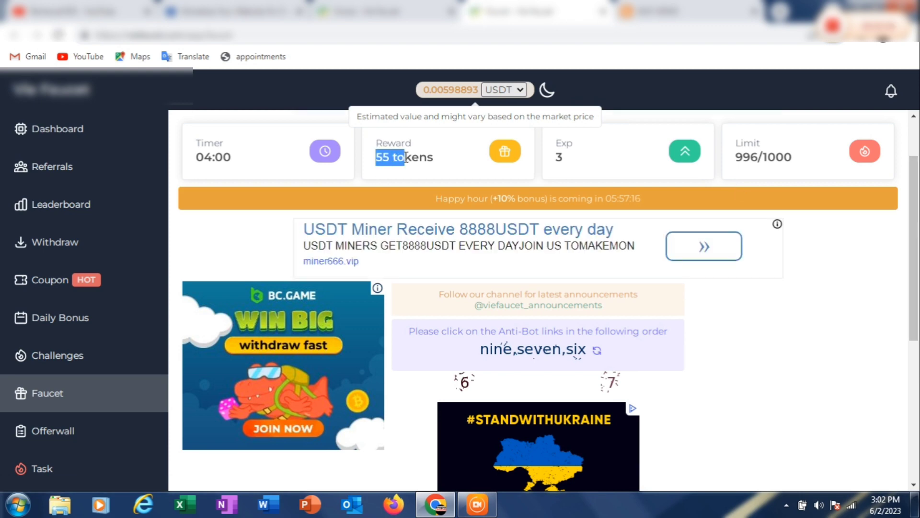
{"action": "left_click_drag", "start_coordinate": [204, 157], "coordinate": [261, 155]}
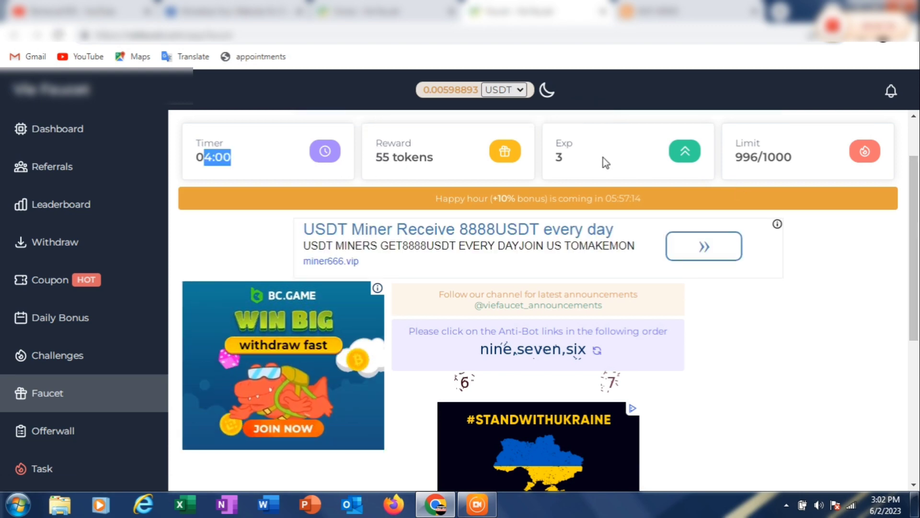
{"action": "left_click_drag", "start_coordinate": [763, 155], "coordinate": [807, 164]}
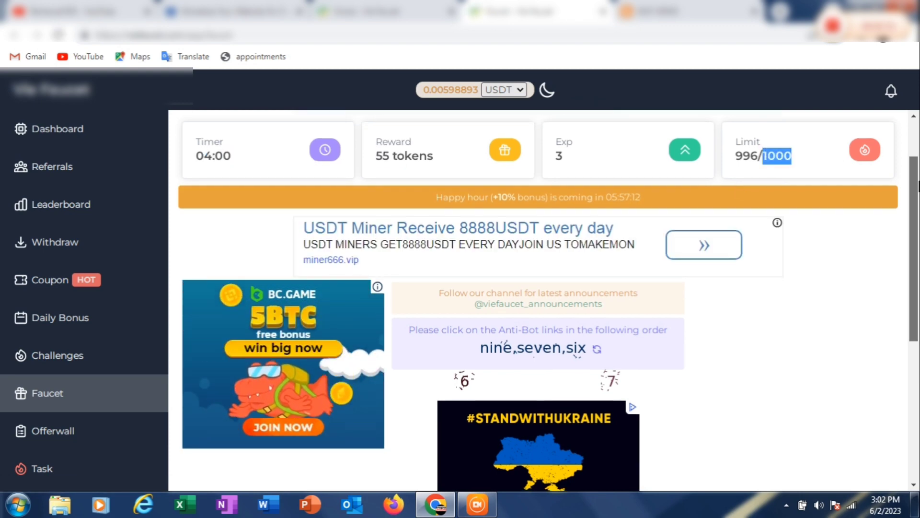
Claim the faucet reward by choosing the anti-bot links 9, 7 and 6 in order and verifying with the upside-down turkey picture.
{"action": "scroll", "coordinate": [536, 301], "scroll_direction": "down", "scroll_amount": 5}
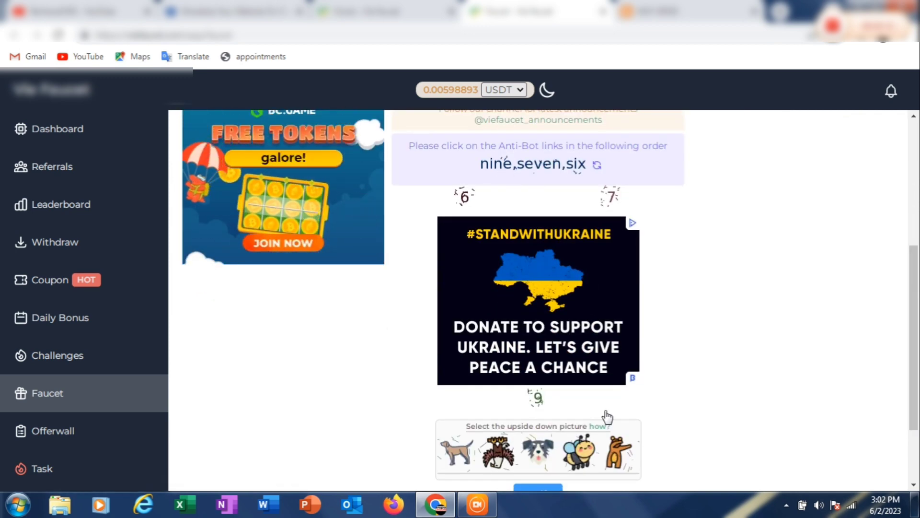
{"action": "left_click", "coordinate": [537, 397]}
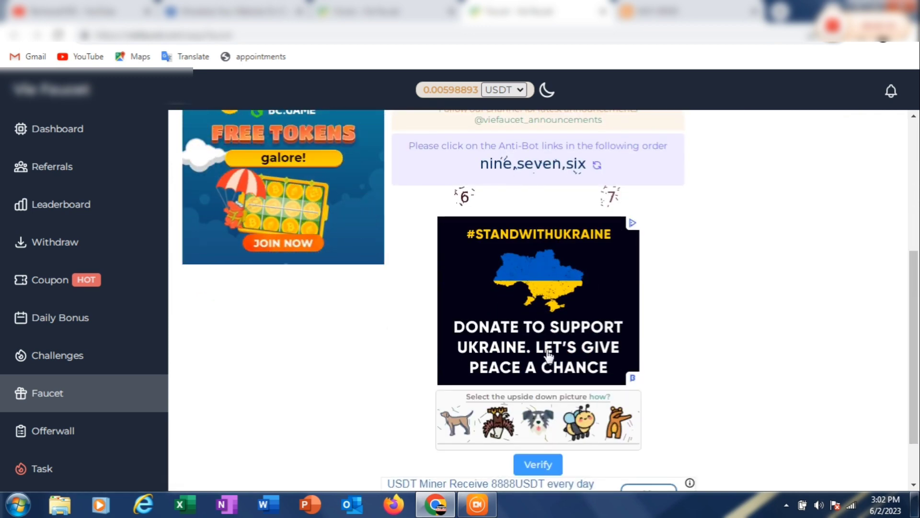
{"action": "left_click", "coordinate": [608, 198]}
{"action": "left_click", "coordinate": [464, 196]}
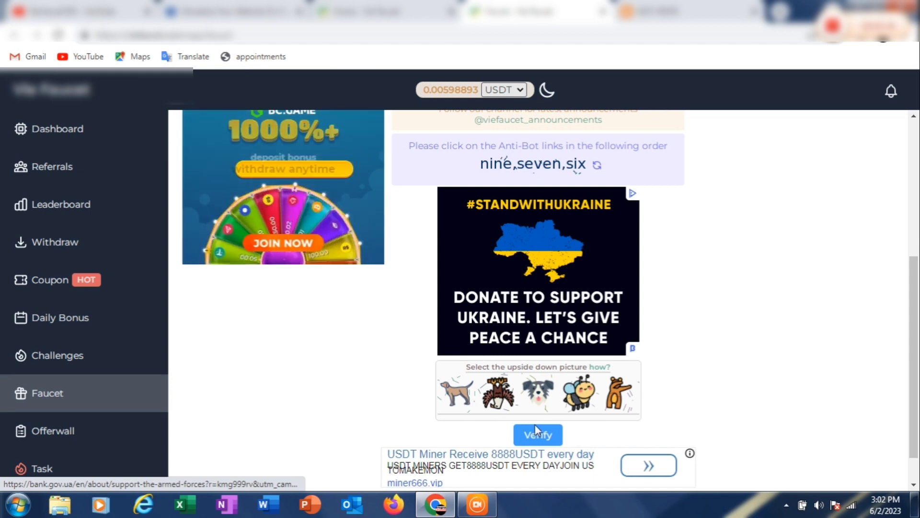
{"action": "left_click", "coordinate": [500, 391]}
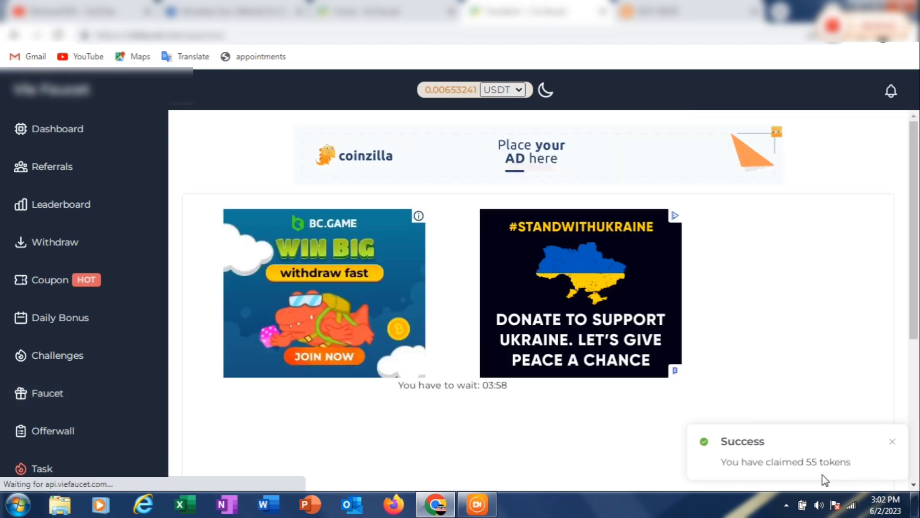
{"action": "left_click_drag", "start_coordinate": [489, 406], "coordinate": [321, 433]}
{"action": "double_click", "coordinate": [318, 428]}
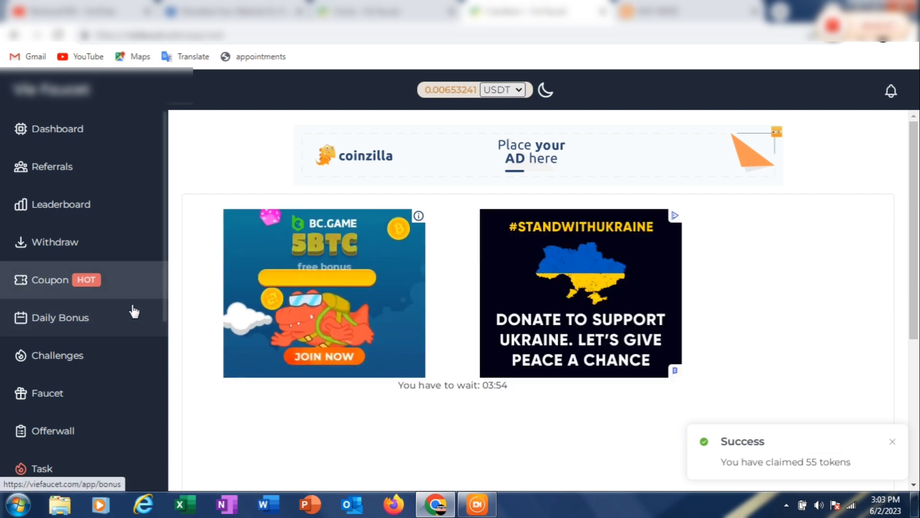
Open the Shortlinks page and review its total reward and the available link offers.
{"action": "left_click_drag", "start_coordinate": [166, 272], "coordinate": [164, 327]}
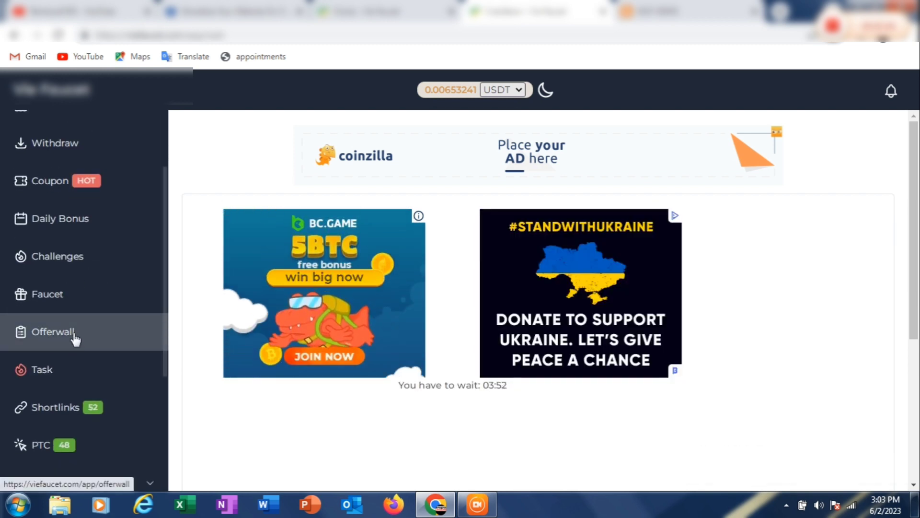
{"action": "left_click", "coordinate": [76, 407]}
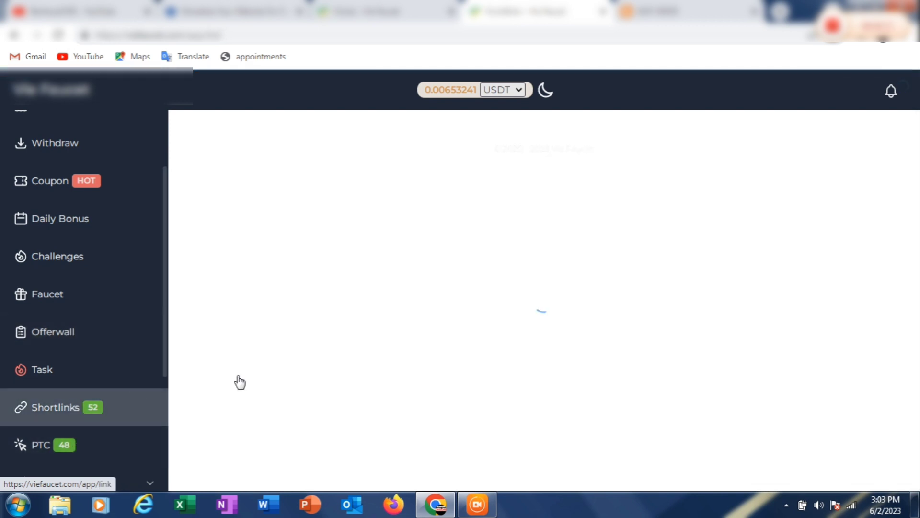
{"action": "left_click_drag", "start_coordinate": [466, 228], "coordinate": [540, 228]}
{"action": "scroll", "coordinate": [744, 180], "scroll_direction": "down", "scroll_amount": 3}
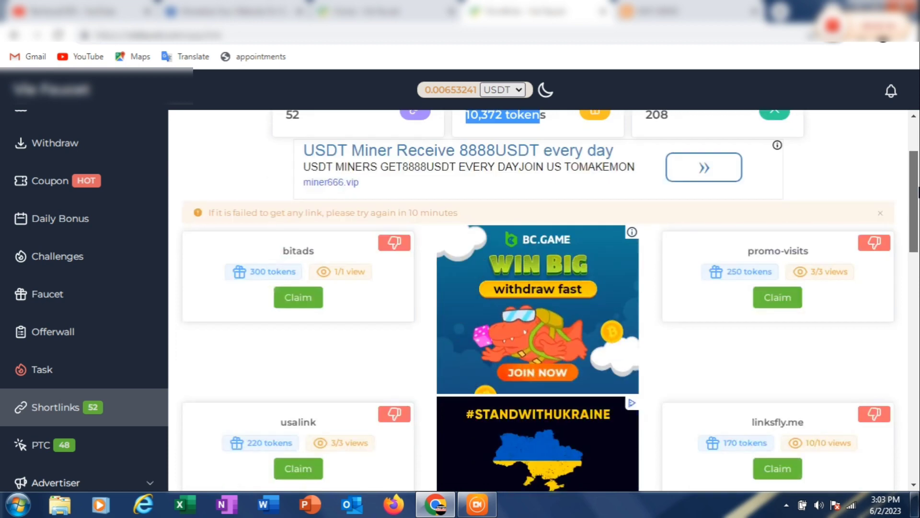
{"action": "scroll", "coordinate": [744, 181], "scroll_direction": "up", "scroll_amount": 1}
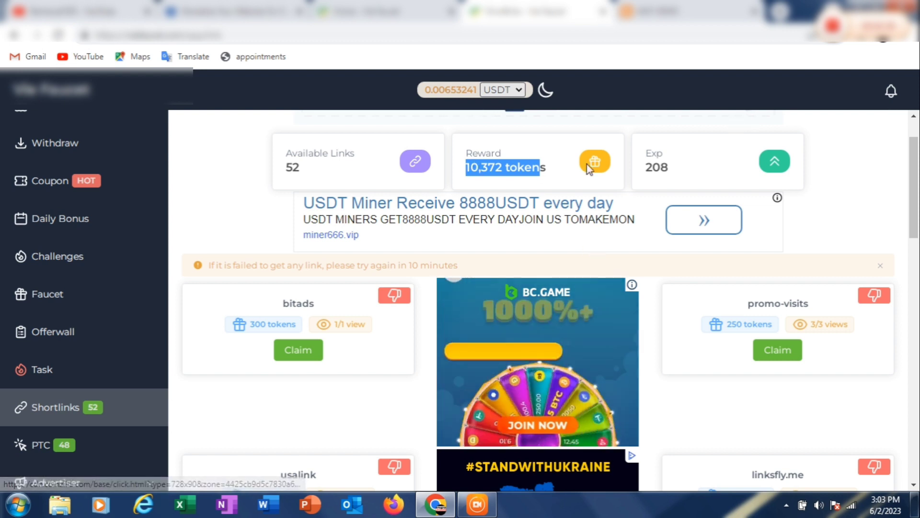
Open the PTC page and review the window ads on offer, glancing at the news blog in between.
{"action": "left_click", "coordinate": [63, 443]}
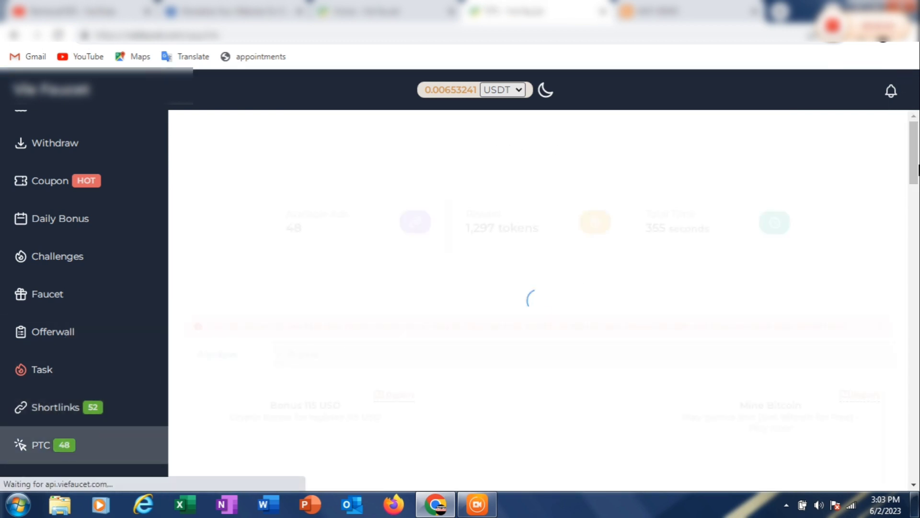
{"action": "mouse_move", "coordinate": [917, 161]}
{"action": "left_mouse_down"}
{"action": "mouse_move", "coordinate": [917, 210]}
{"action": "mouse_move", "coordinate": [895, 159]}
{"action": "mouse_move", "coordinate": [904, 183]}
{"action": "mouse_move", "coordinate": [904, 169]}
{"action": "left_mouse_up"}
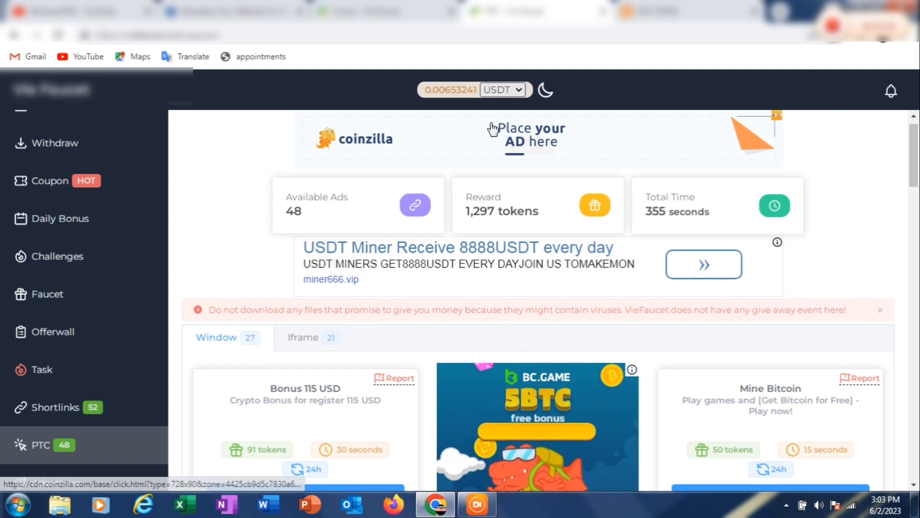
{"action": "left_click", "coordinate": [673, 8]}
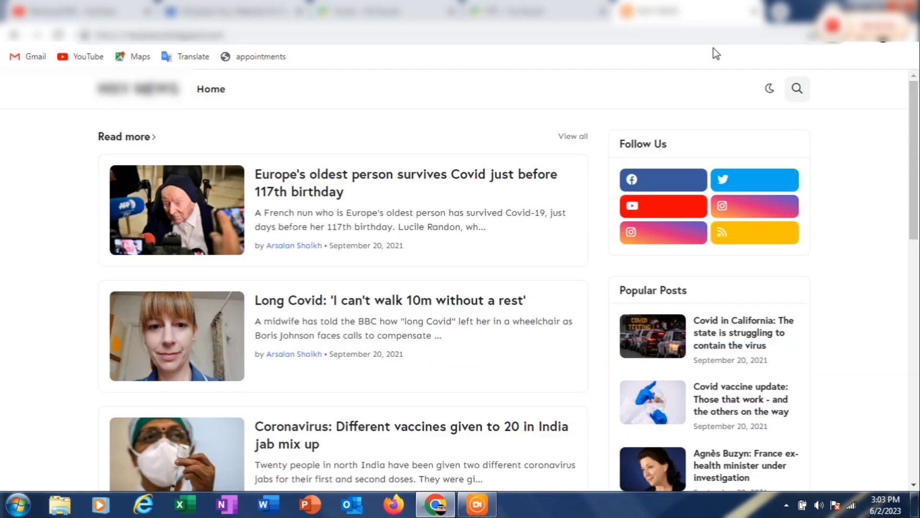
{"action": "left_click", "coordinate": [546, 7]}
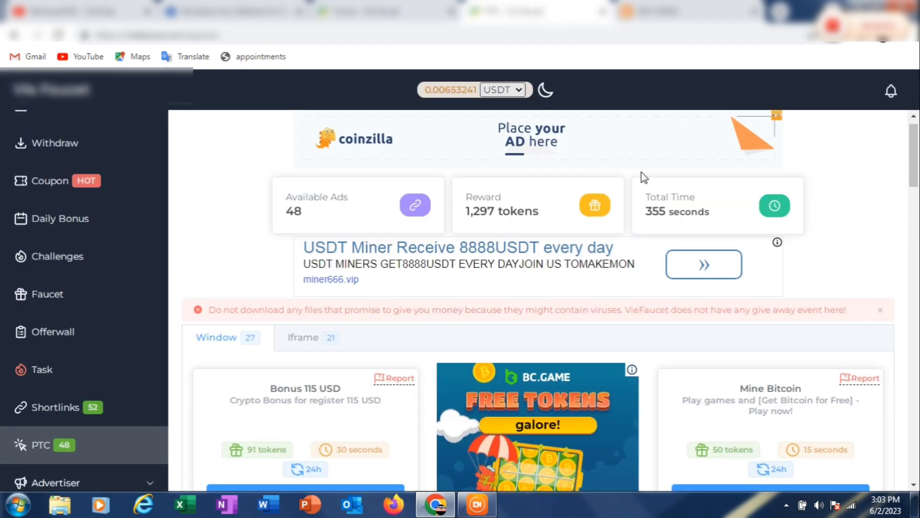
{"action": "left_click_drag", "start_coordinate": [916, 183], "coordinate": [917, 245]}
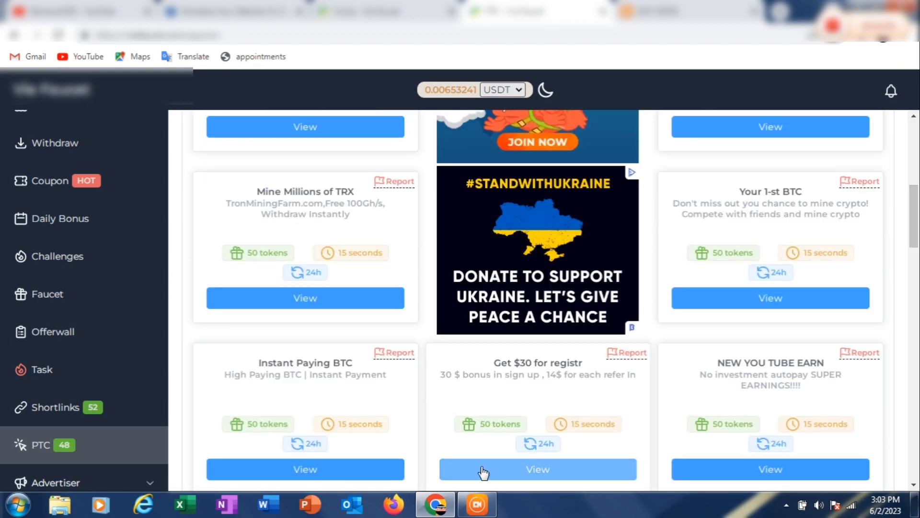
View the Instant Paying BTC window ad for its 15-second duration and claim the 50 tokens, checking the other open pages meanwhile.
{"action": "left_click", "coordinate": [322, 471]}
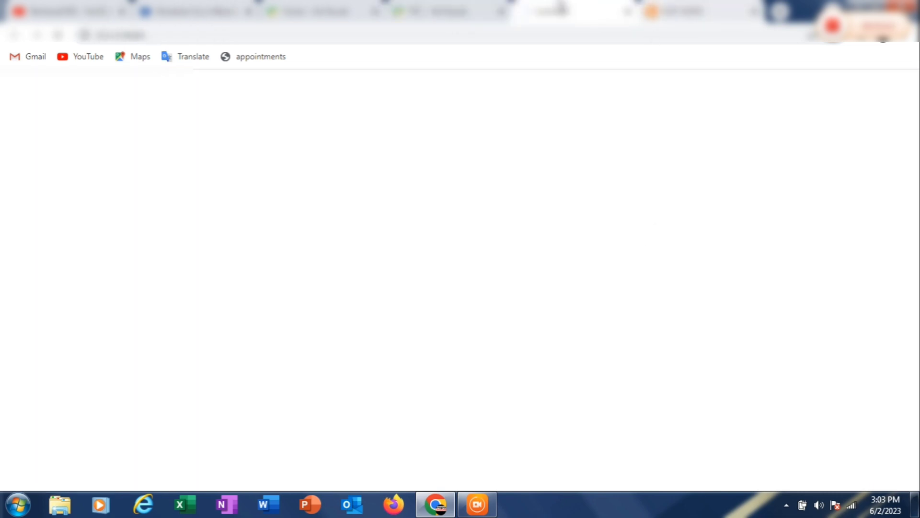
{"action": "left_click", "coordinate": [435, 10]}
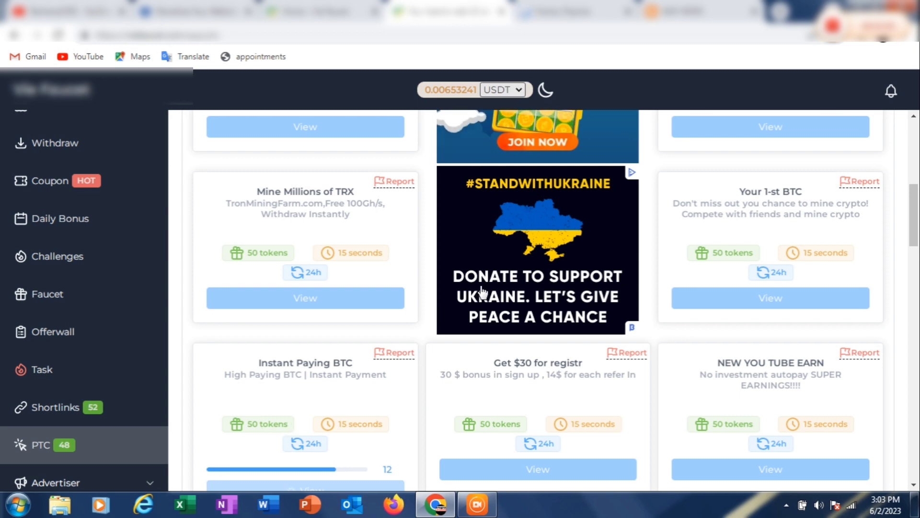
{"action": "scroll", "coordinate": [901, 230], "scroll_direction": "down", "scroll_amount": 2}
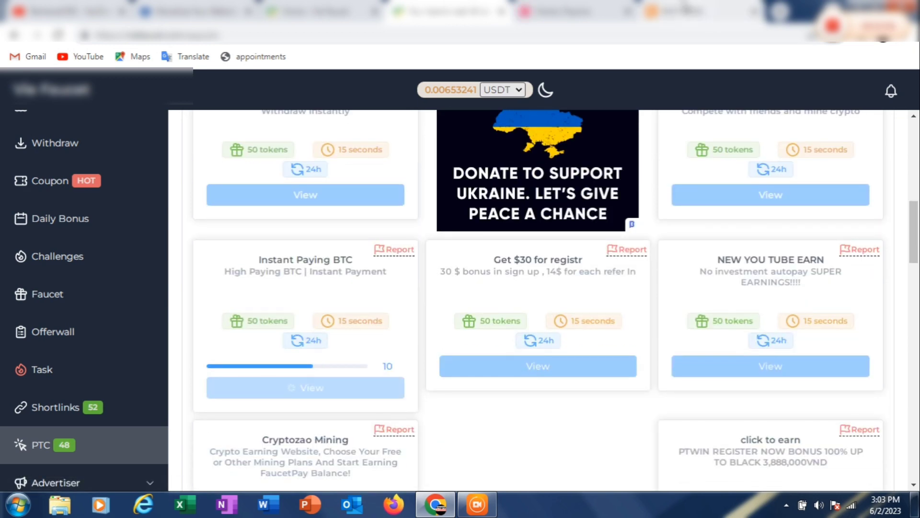
{"action": "left_click", "coordinate": [673, 7]}
{"action": "left_click", "coordinate": [546, 12]}
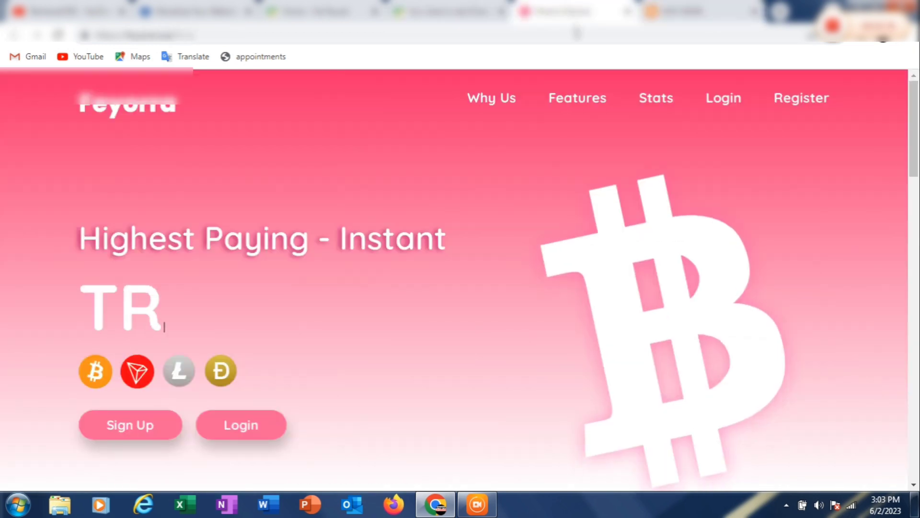
{"action": "left_click", "coordinate": [451, 11]}
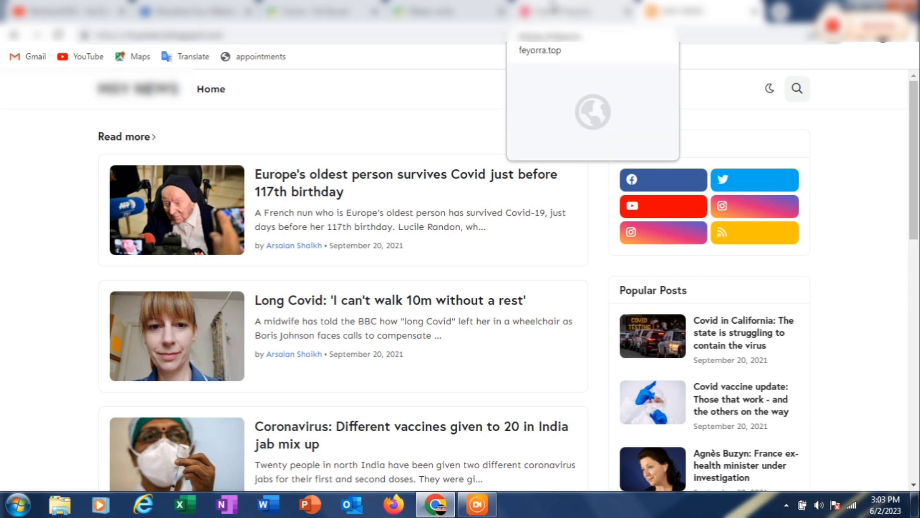
{"action": "left_click", "coordinate": [431, 11]}
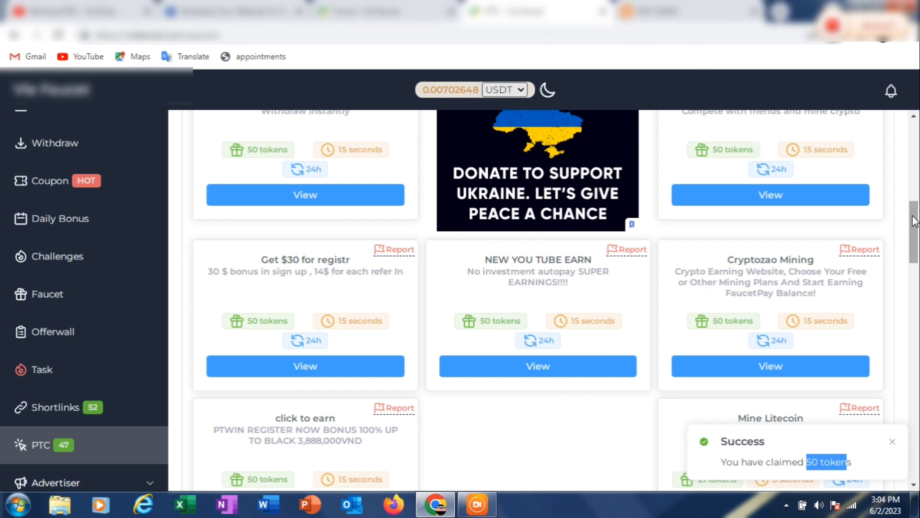
Review the PTC page's ad, reward and time summary, and open the Dashboard to check the token balance.
{"action": "left_click_drag", "start_coordinate": [914, 222], "coordinate": [911, 135]}
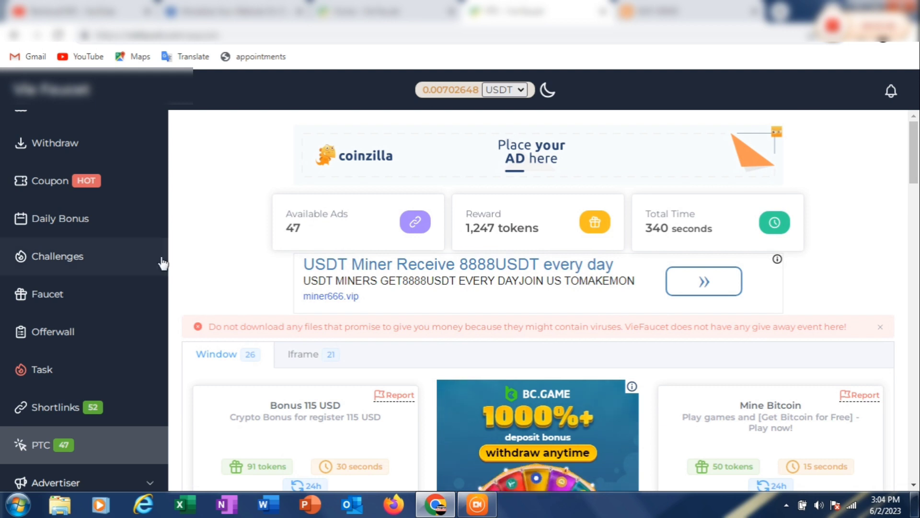
{"action": "scroll", "coordinate": [167, 342], "scroll_direction": "down", "scroll_amount": 2}
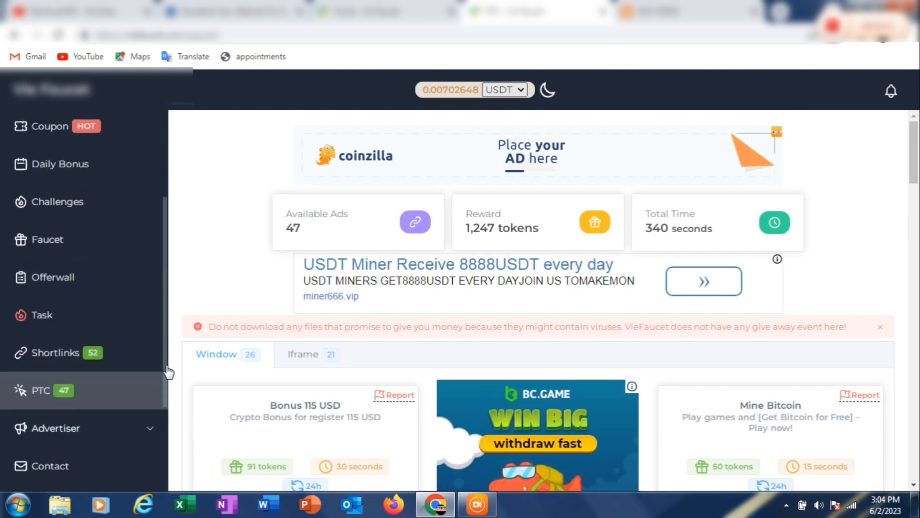
{"action": "scroll", "coordinate": [171, 338], "scroll_direction": "up", "scroll_amount": 4}
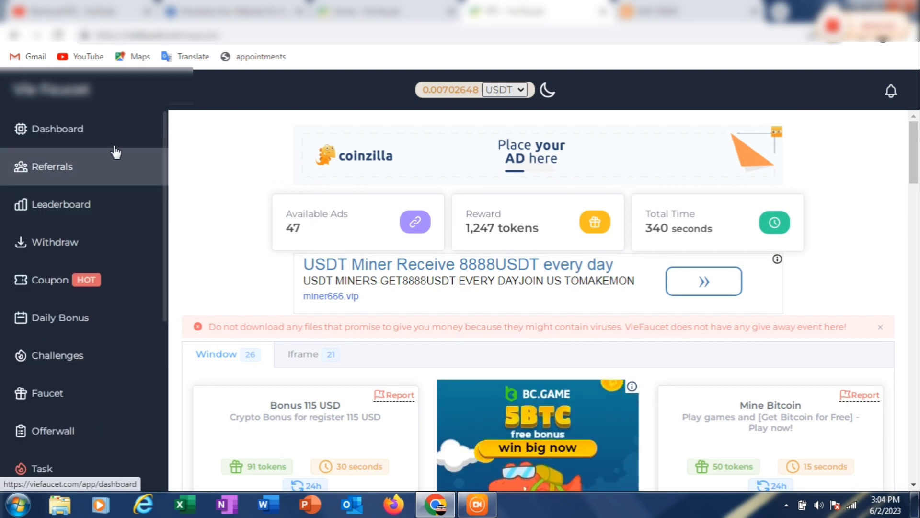
{"action": "left_click", "coordinate": [103, 128]}
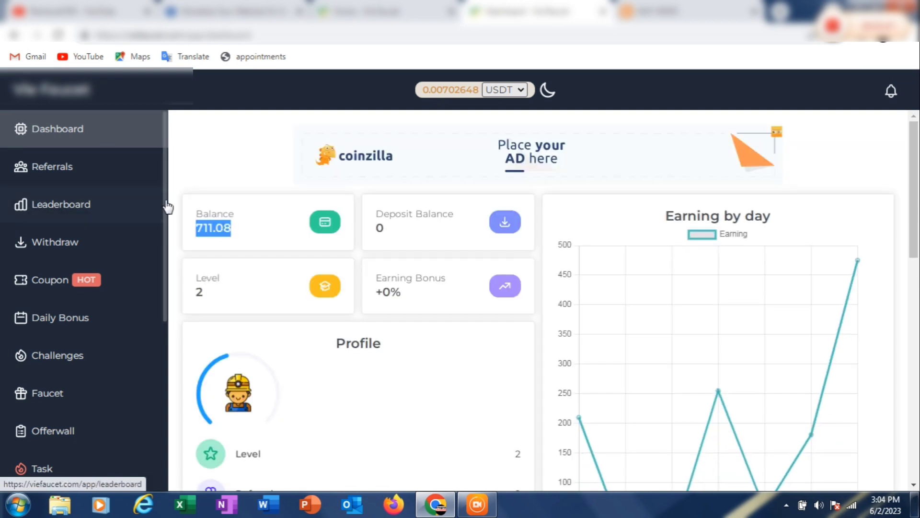
Open the Faucet page and check the remaining wait before the next claim.
{"action": "left_click_drag", "start_coordinate": [165, 206], "coordinate": [182, 341]}
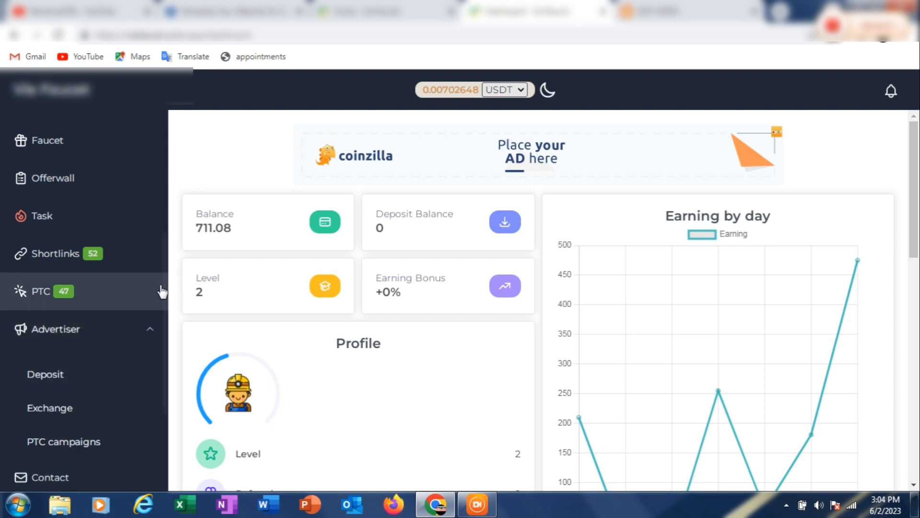
{"action": "left_click_drag", "start_coordinate": [164, 289], "coordinate": [164, 224]}
{"action": "left_click", "coordinate": [94, 266]}
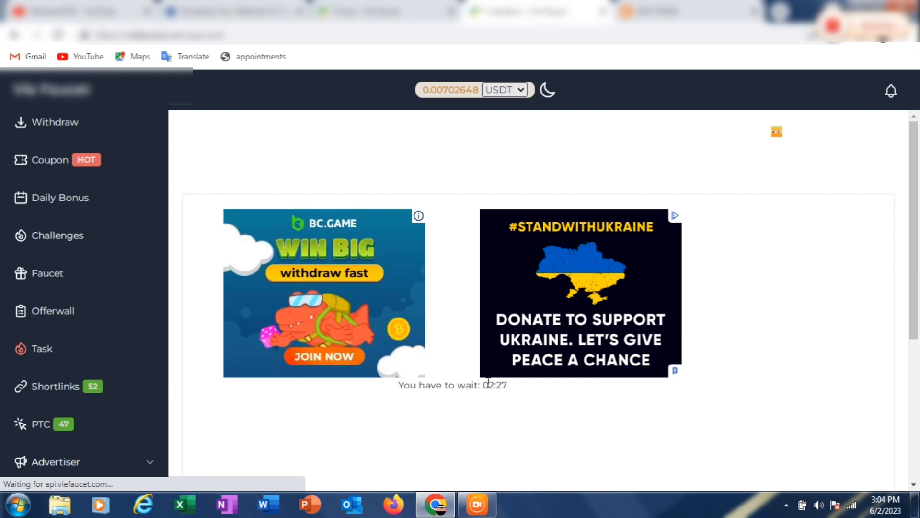
{"action": "left_click_drag", "start_coordinate": [163, 294], "coordinate": [165, 404]}
{"action": "left_click", "coordinate": [164, 404]}
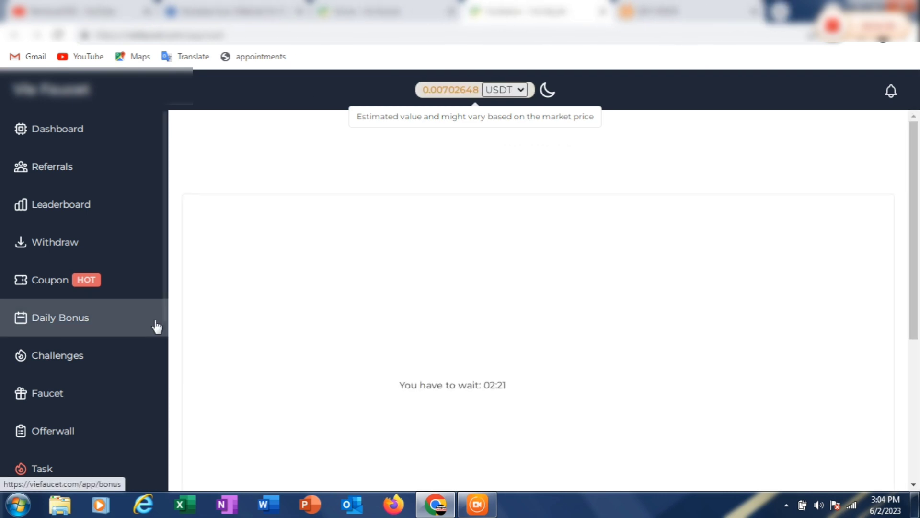
Expand the Advertiser section and open the Exchange page for converting main balance to deposit balance.
{"action": "left_click_drag", "start_coordinate": [168, 317], "coordinate": [174, 431]}
{"action": "left_click", "coordinate": [127, 377]}
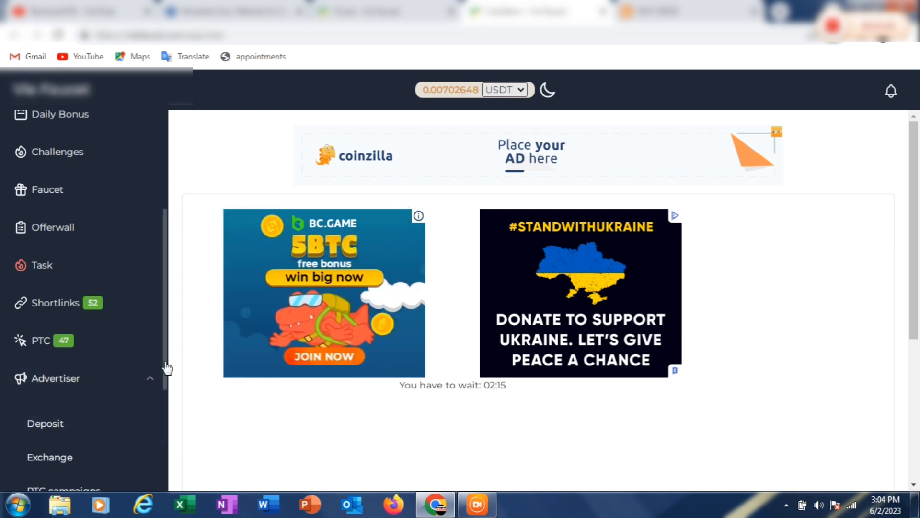
{"action": "left_click_drag", "start_coordinate": [164, 365], "coordinate": [165, 416]}
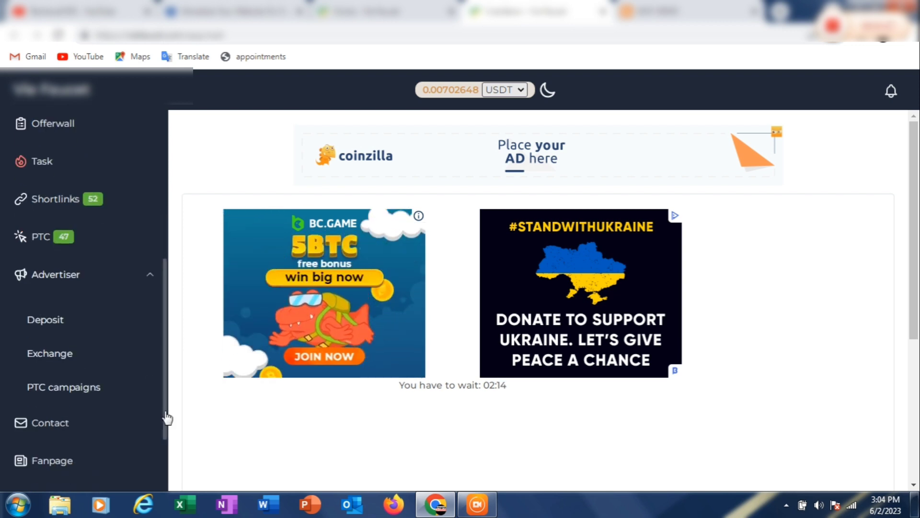
{"action": "left_click", "coordinate": [83, 356]}
Try replacing the exchange amount with 71 coins.
{"action": "left_click", "coordinate": [314, 192]}
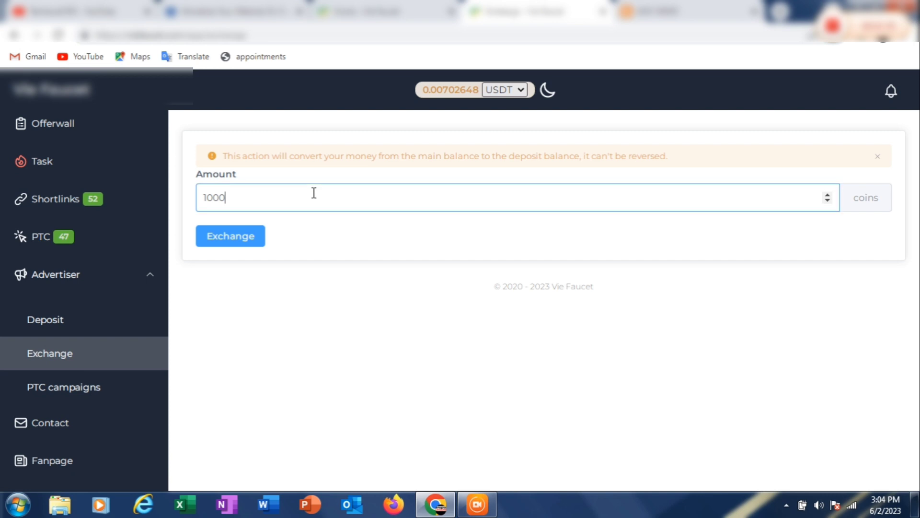
{"action": "key", "text": "BackSpace"}
{"action": "key", "text": "BackSpace"}
{"action": "key", "text": "BackSpace"}
{"action": "type", "text": "71"}
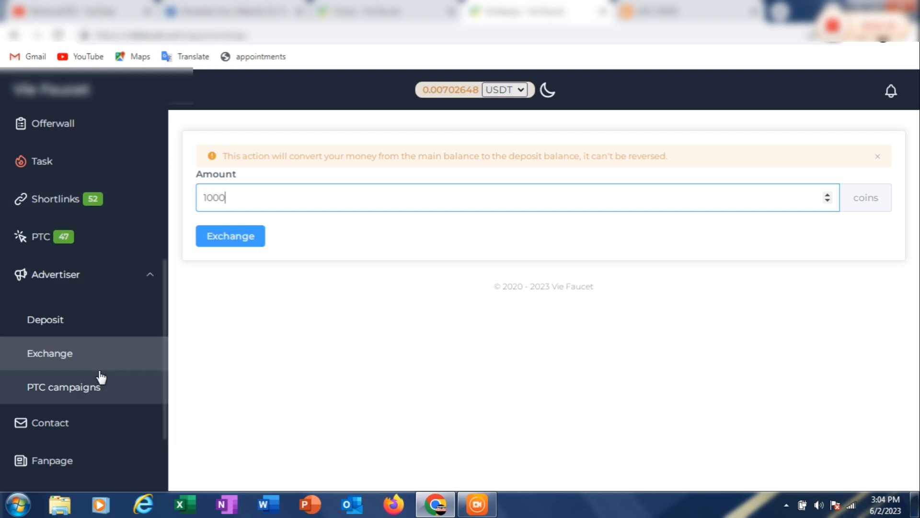
Open the PTC campaign creation form and title the campaign "mxy news".
{"action": "left_click", "coordinate": [111, 383]}
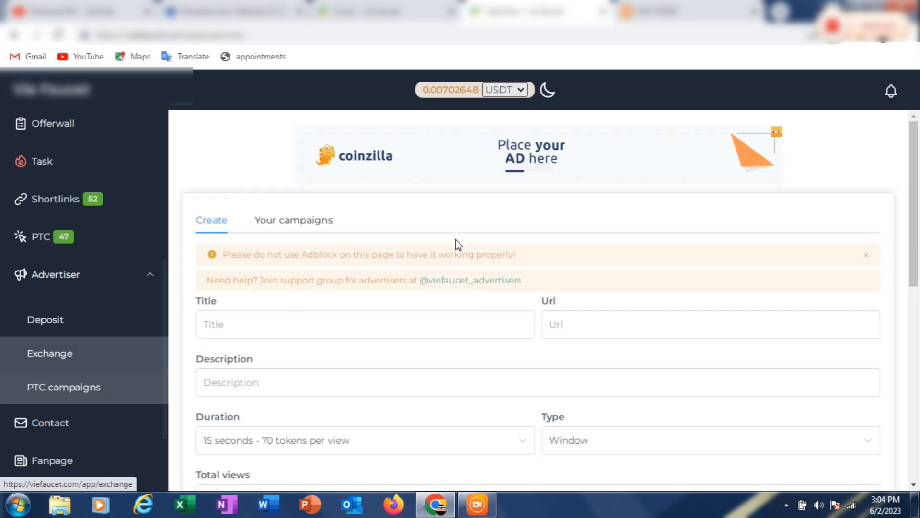
{"action": "left_click_drag", "start_coordinate": [918, 153], "coordinate": [919, 169]}
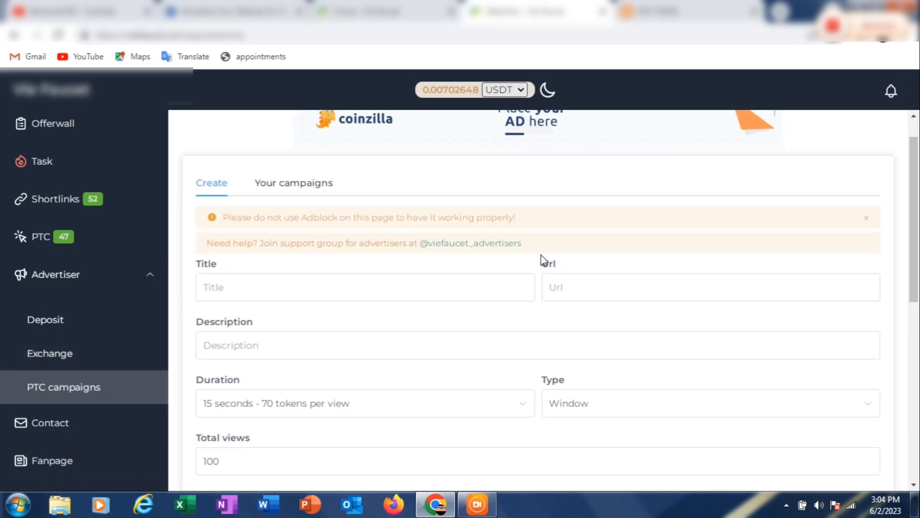
{"action": "left_click", "coordinate": [397, 293]}
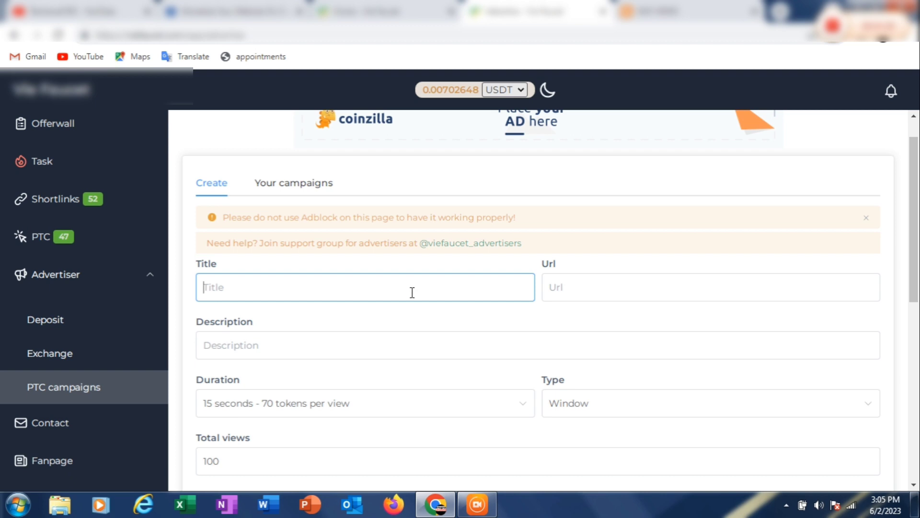
{"action": "type", "text": "mx"}
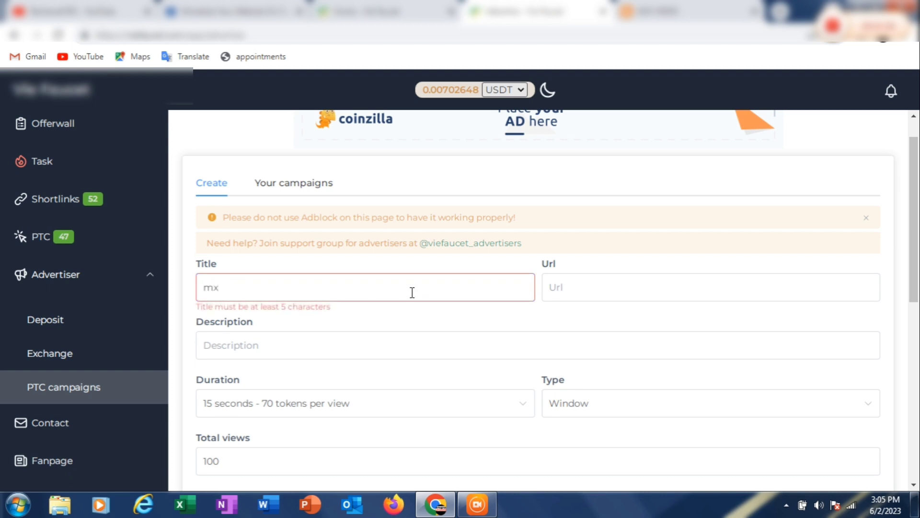
{"action": "type", "text": "y n"}
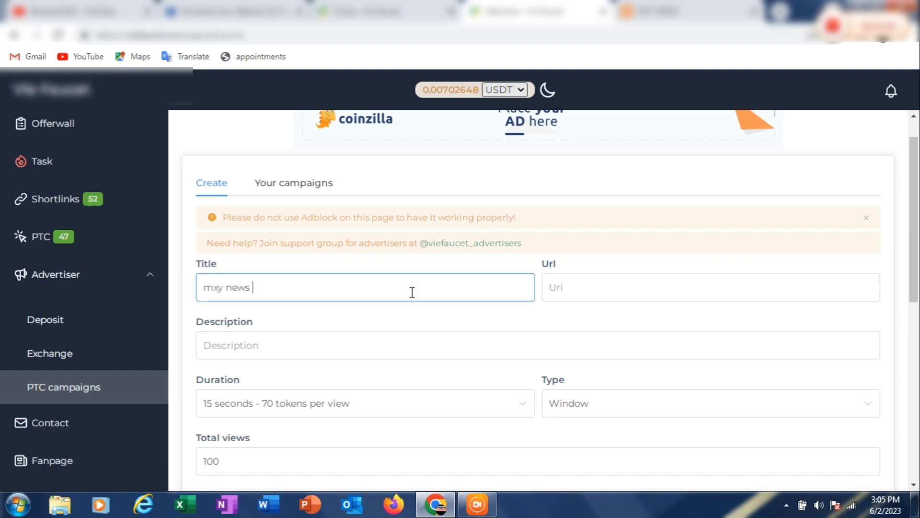
{"action": "type", "text": "ews"}
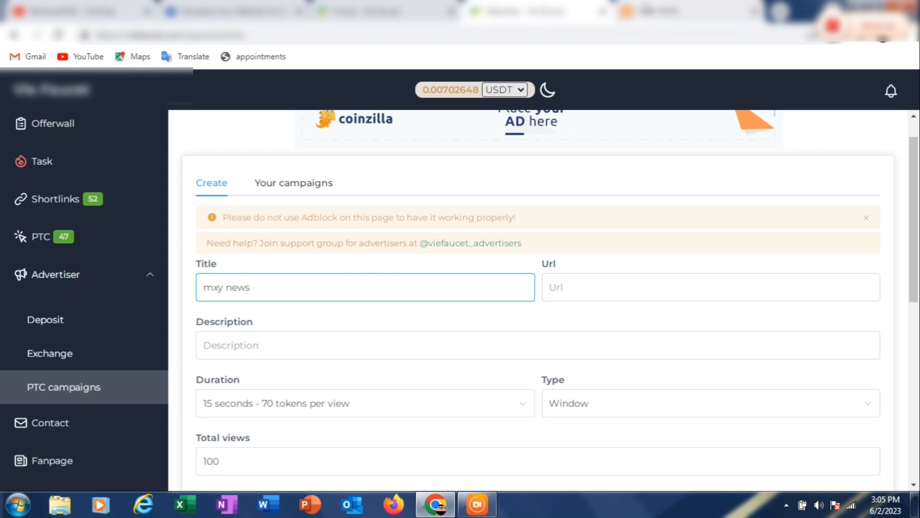
{"action": "key", "text": "ctrl+v"}
{"action": "triple_click", "coordinate": [613, 279]}
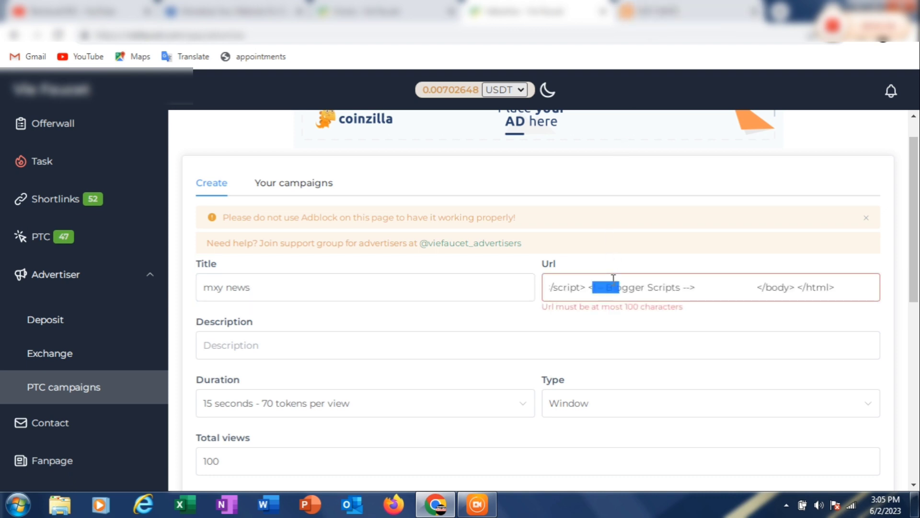
{"action": "key", "text": "BackSpace"}
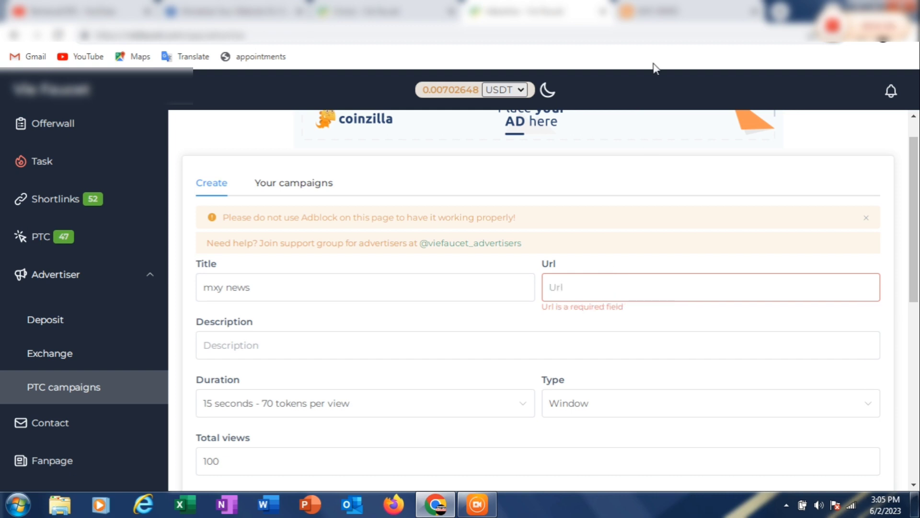
{"action": "left_click", "coordinate": [652, 7]}
{"action": "left_click", "coordinate": [370, 35]}
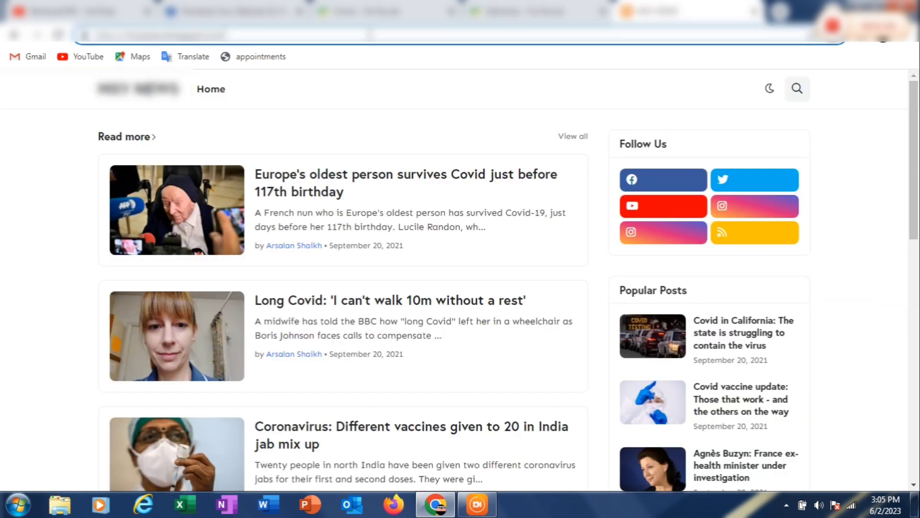
{"action": "key", "text": "ctrl+a"}
{"action": "right_click", "coordinate": [337, 41]}
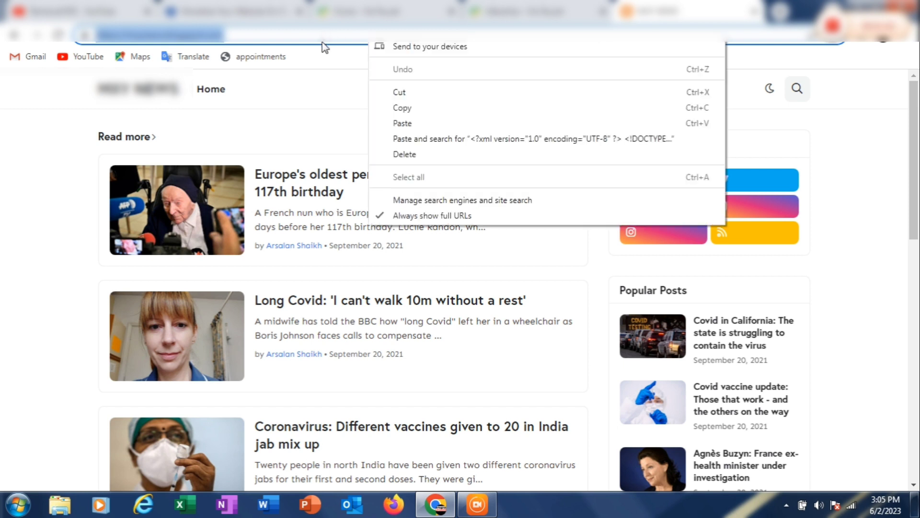
{"action": "left_click", "coordinate": [400, 109]}
{"action": "left_click", "coordinate": [527, 11]}
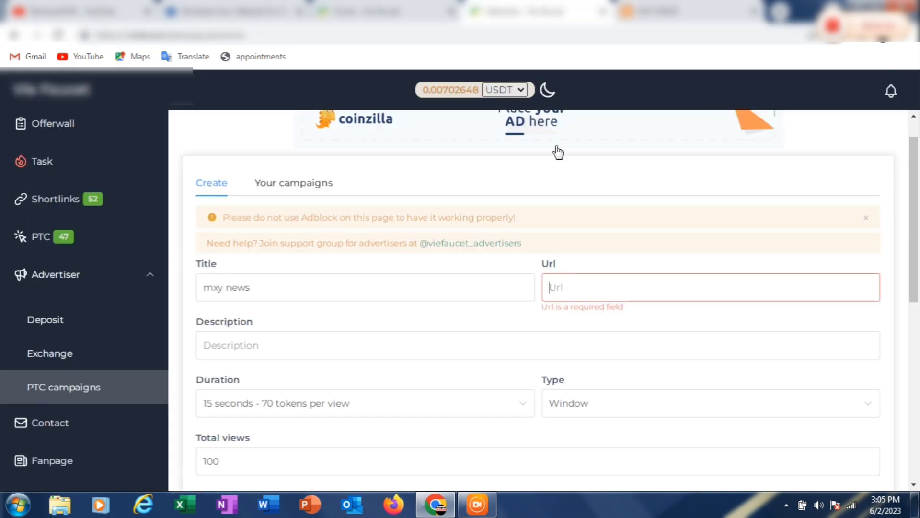
{"action": "key", "text": "ctrl+v"}
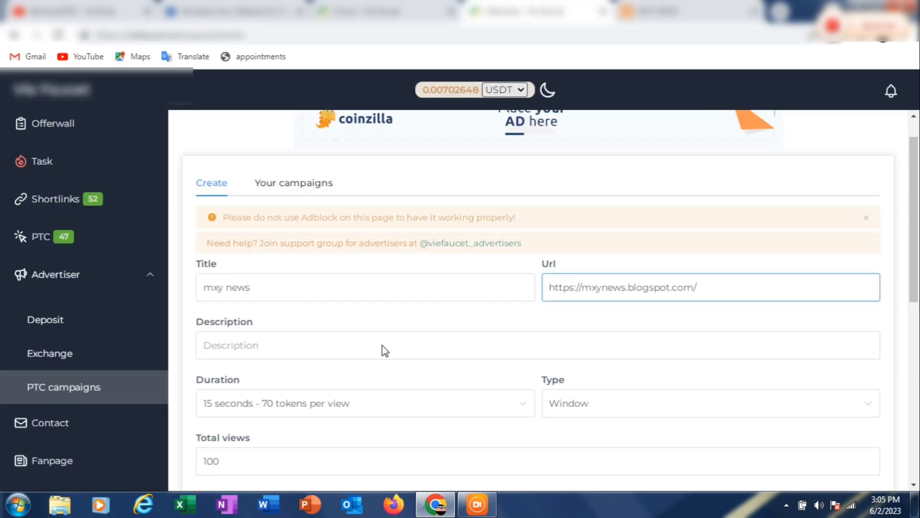
Enter "mxy news" as the campaign description.
{"action": "left_click", "coordinate": [333, 351]}
{"action": "type", "text": "m"}
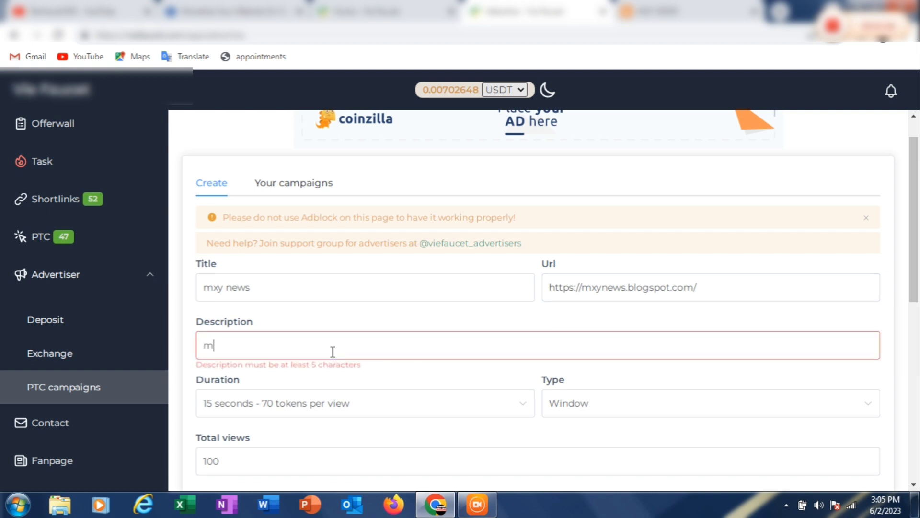
{"action": "type", "text": "xy news"}
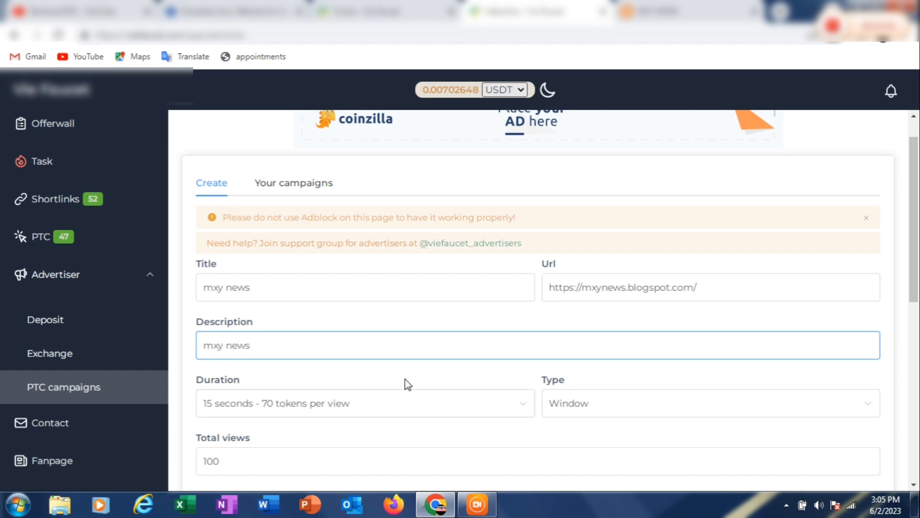
Review the campaign's duration options and set its type to Iframe.
{"action": "scroll", "coordinate": [772, 310], "scroll_direction": "down", "scroll_amount": 2}
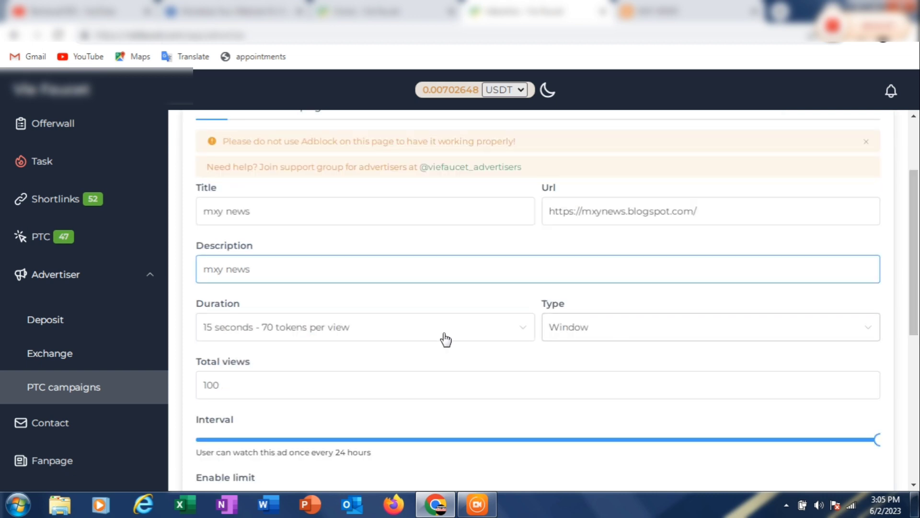
{"action": "left_click", "coordinate": [446, 339]}
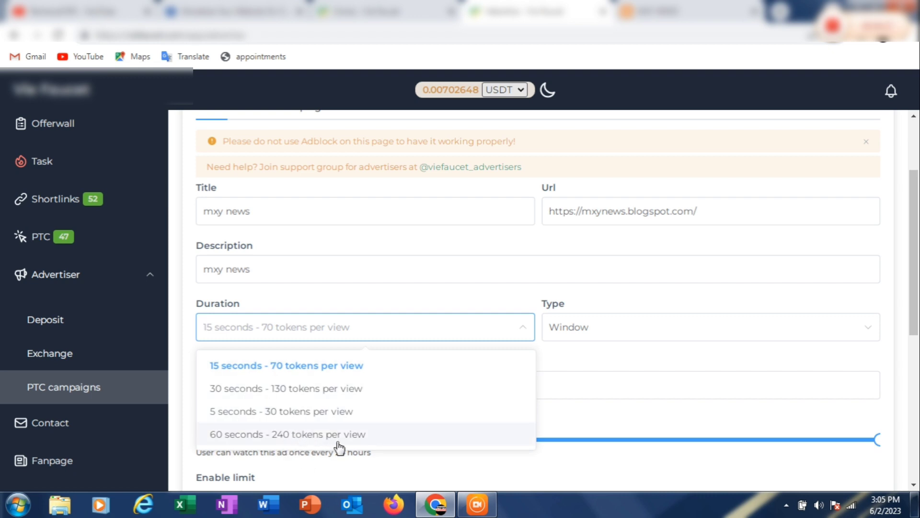
{"action": "left_click", "coordinate": [626, 329]}
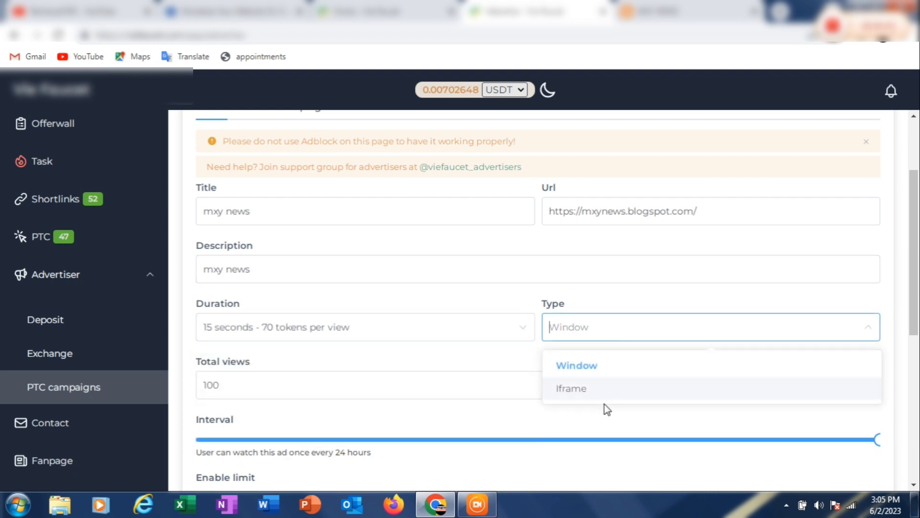
{"action": "left_click", "coordinate": [596, 399]}
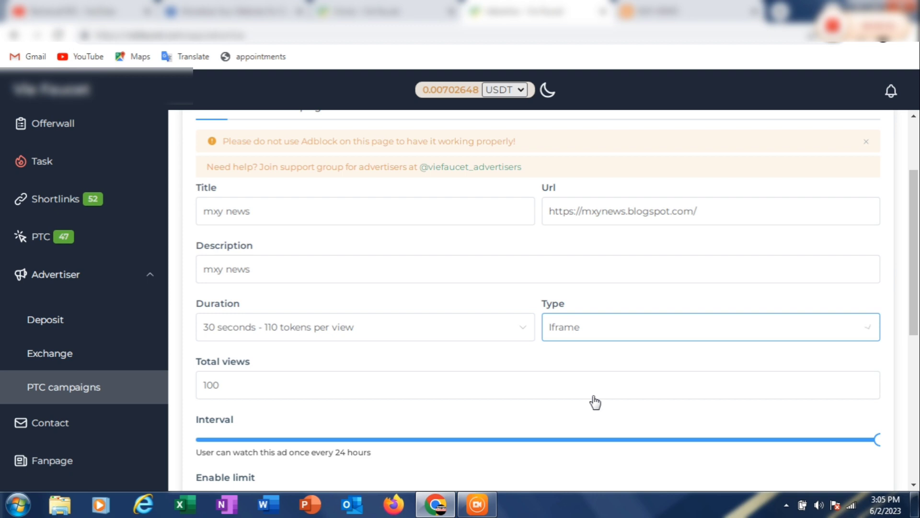
Set the campaign's duration to 5 seconds at 25 tokens per view and its total views to 1000, and check the total cost.
{"action": "left_click", "coordinate": [474, 326]}
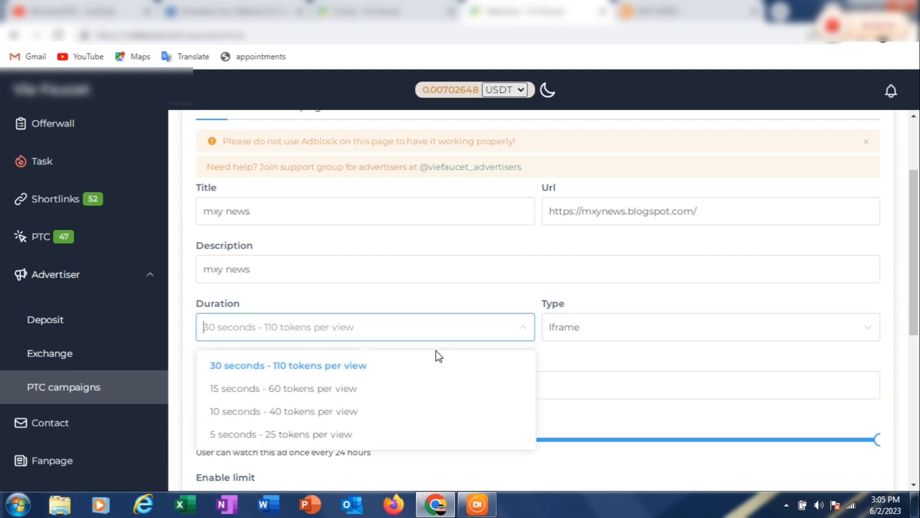
{"action": "left_click", "coordinate": [324, 434]}
{"action": "scroll", "coordinate": [635, 307], "scroll_direction": "down", "scroll_amount": 1}
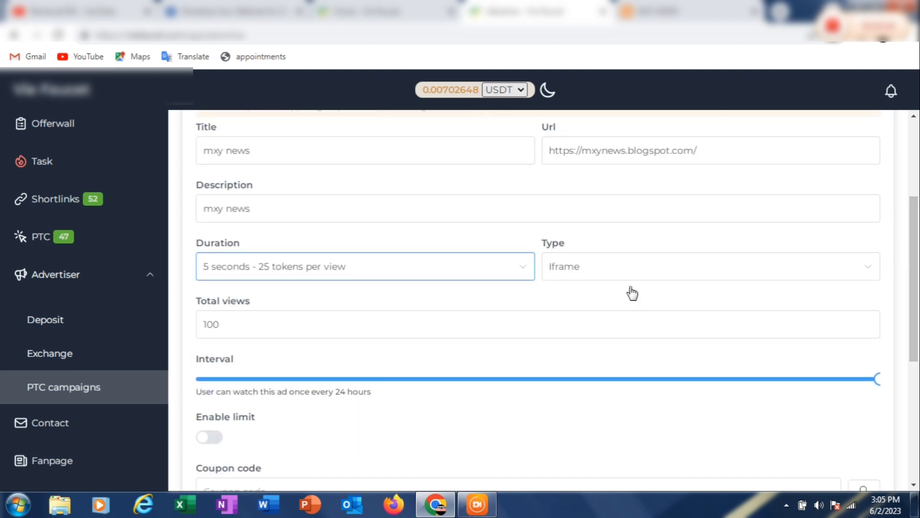
{"action": "left_click", "coordinate": [257, 327]}
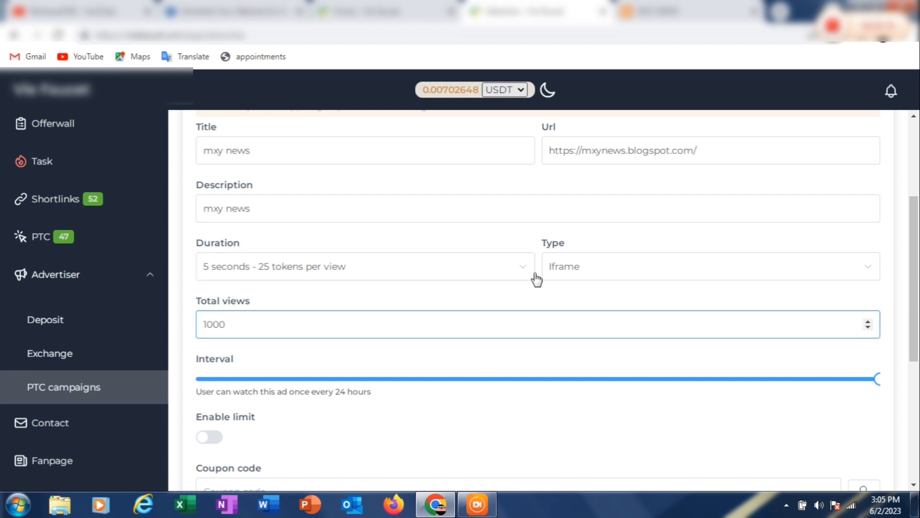
{"action": "scroll", "coordinate": [538, 330], "scroll_direction": "down", "scroll_amount": 4}
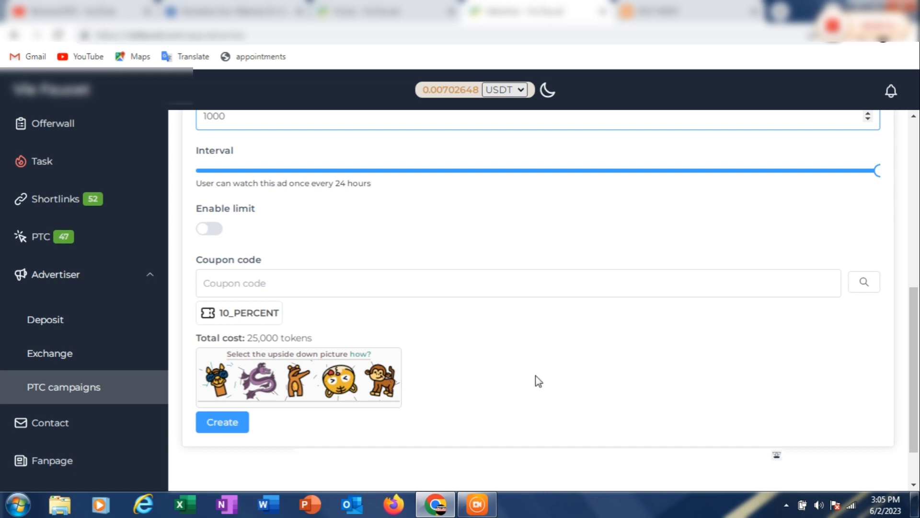
{"action": "scroll", "coordinate": [719, 239], "scroll_direction": "up", "scroll_amount": 2}
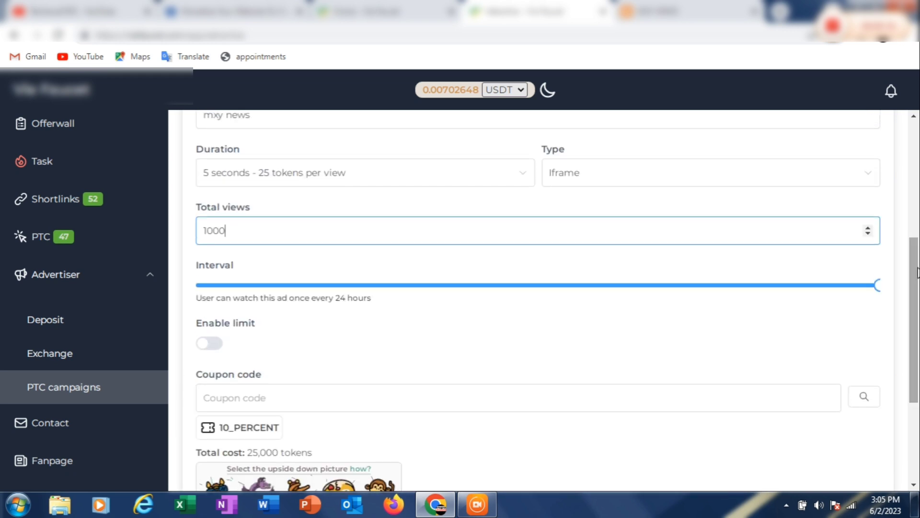
Replace the campaign's total views with 4000.
{"action": "key", "text": "BackSpace"}
{"action": "key", "text": "BackSpace"}
{"action": "key", "text": "BackSpace"}
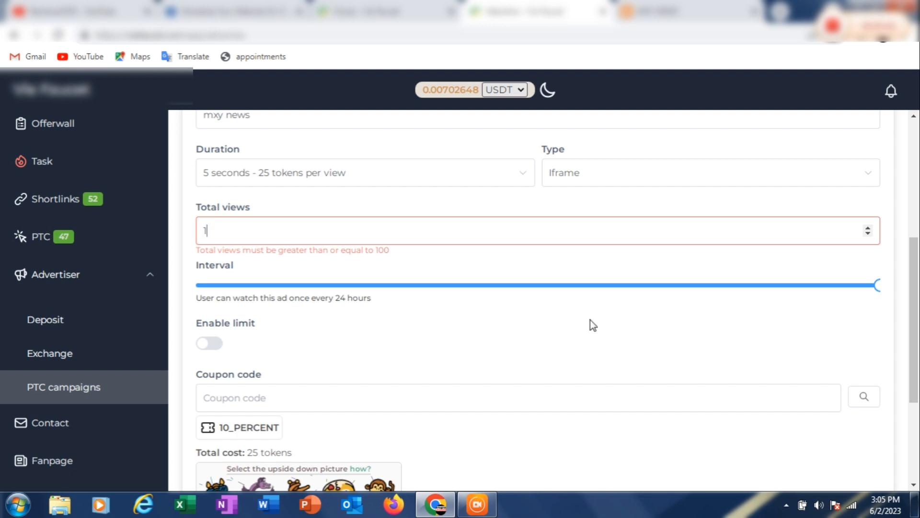
{"action": "key", "text": "BackSpace"}
{"action": "type", "text": "2"}
{"action": "key", "text": "BackSpace"}
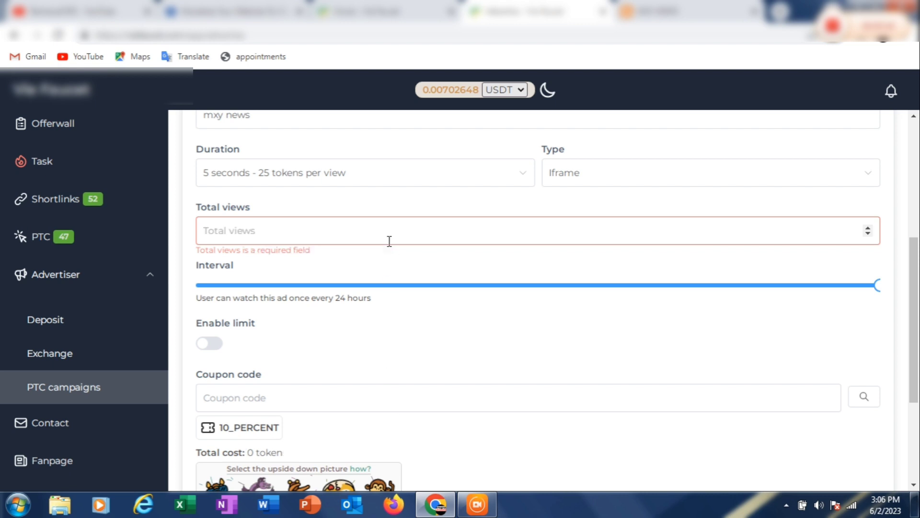
{"action": "type", "text": "400"}
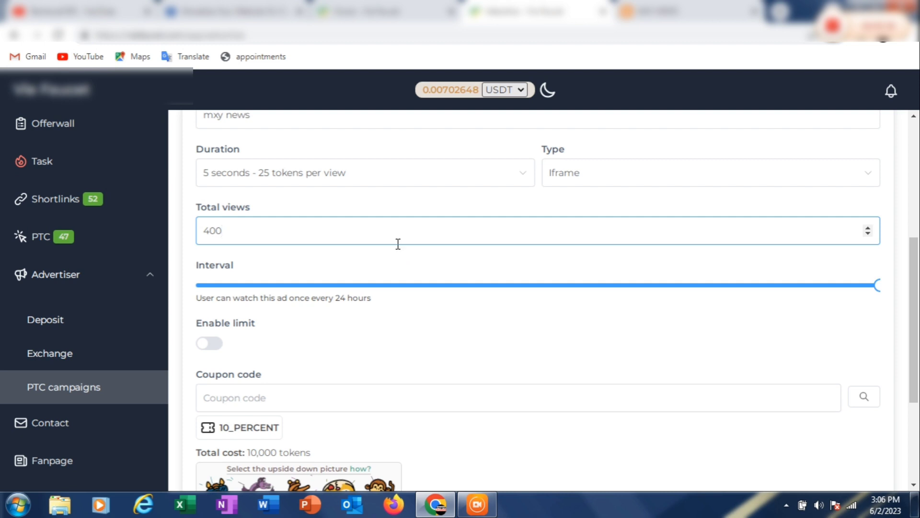
{"action": "type", "text": "0"}
{"action": "scroll", "coordinate": [690, 171], "scroll_direction": "up", "scroll_amount": 1}
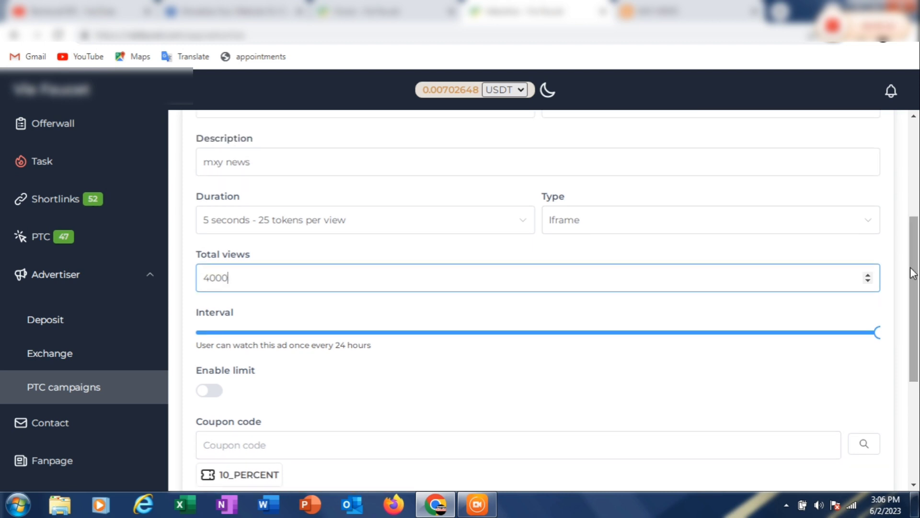
Set the campaign's duration to 15 seconds and its type to Window, and review the duration prices offered for that type.
{"action": "left_click", "coordinate": [428, 225]}
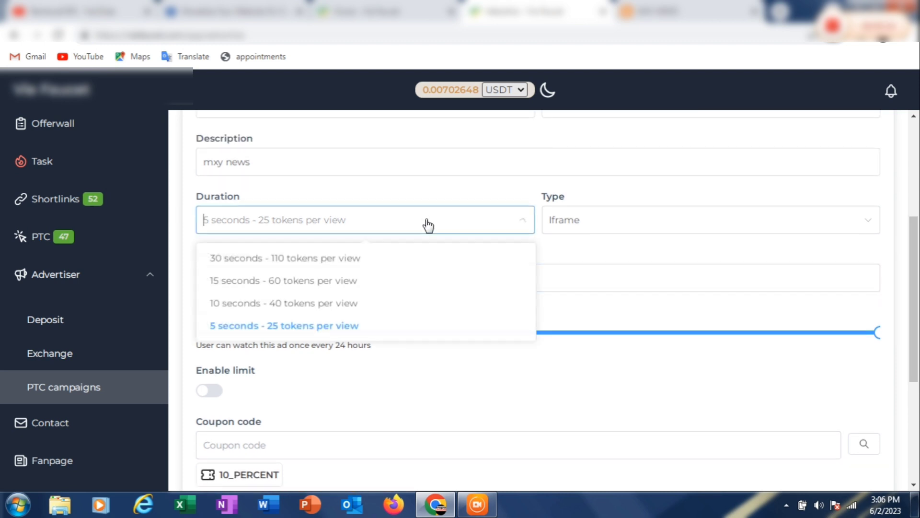
{"action": "left_click", "coordinate": [364, 283]}
{"action": "left_click", "coordinate": [585, 215]}
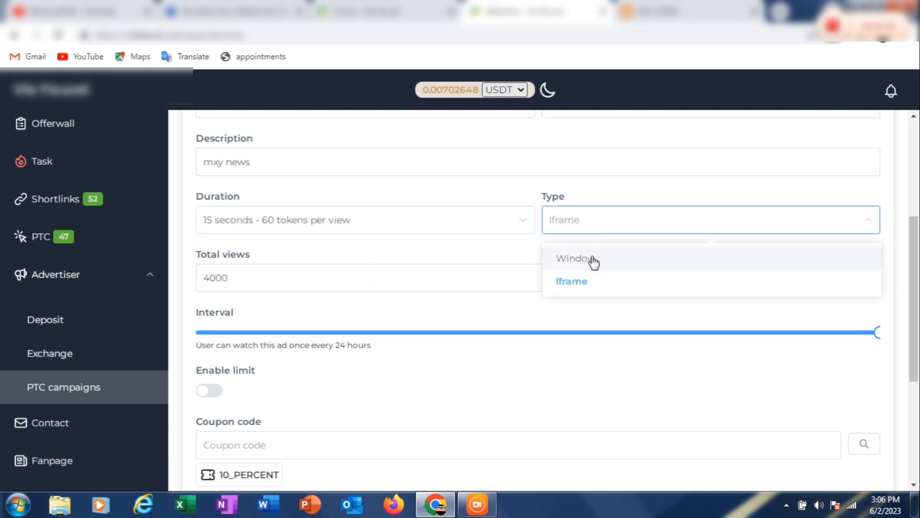
{"action": "left_click", "coordinate": [592, 260]}
{"action": "left_click", "coordinate": [450, 220]}
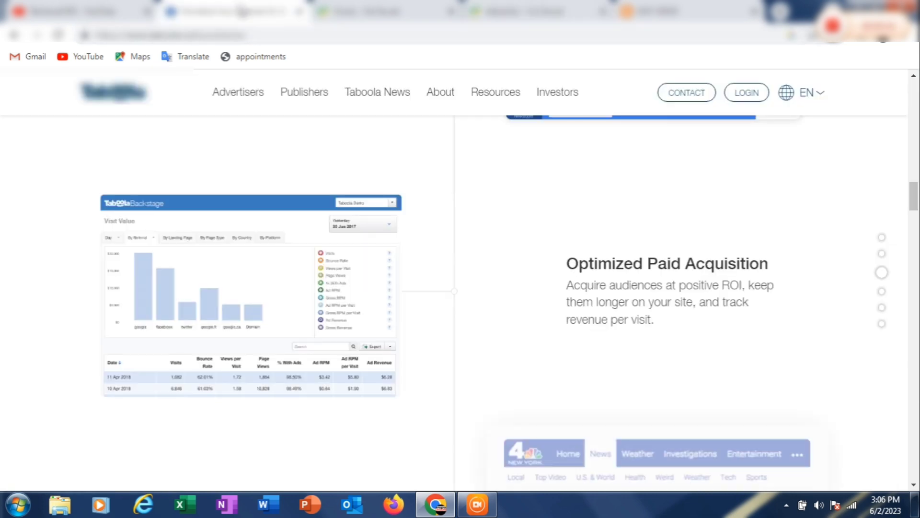
{"action": "mouse_move", "coordinate": [511, 103]}
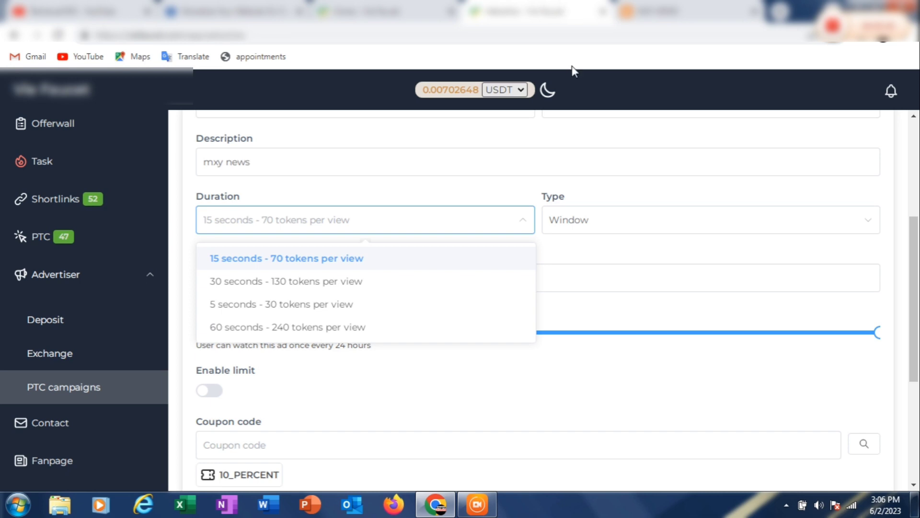
{"action": "left_click", "coordinate": [646, 182]}
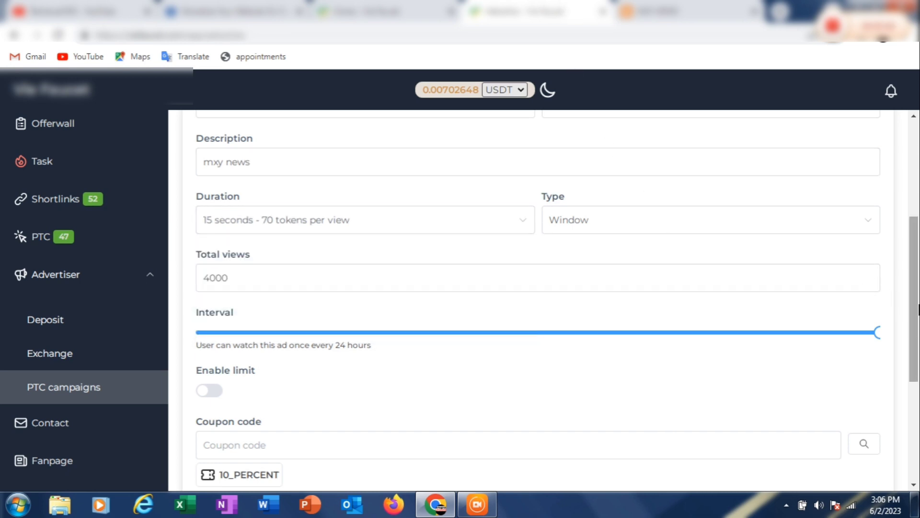
Check the campaign's total cost and raise its total views to 15000.
{"action": "scroll", "coordinate": [604, 288], "scroll_direction": "down", "scroll_amount": 3}
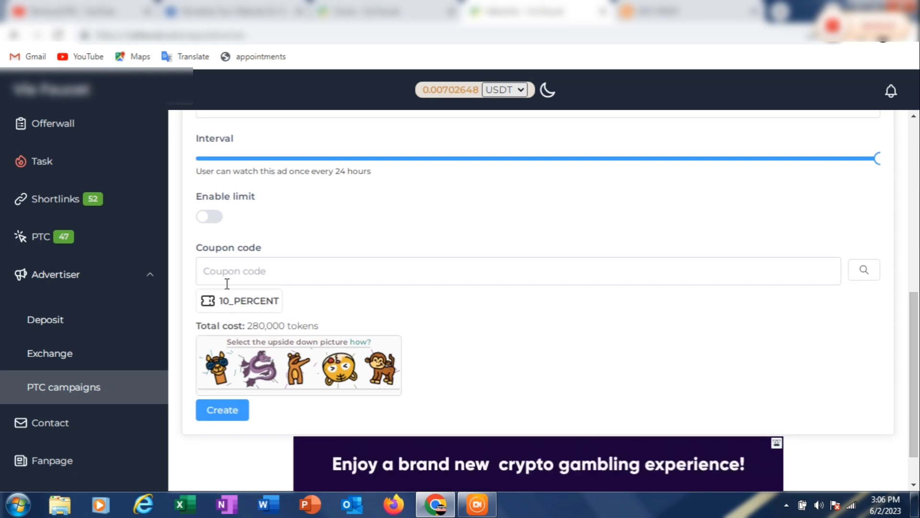
{"action": "left_click_drag", "start_coordinate": [915, 341], "coordinate": [915, 286]}
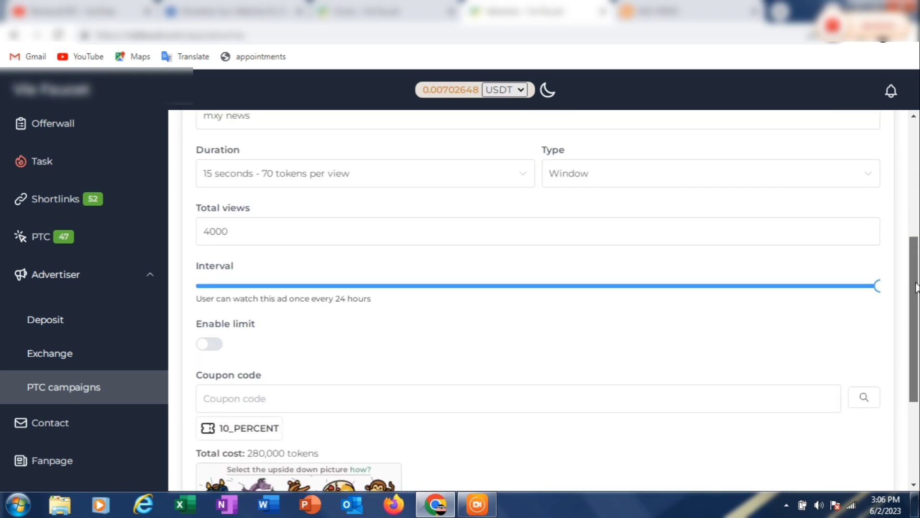
{"action": "scroll", "coordinate": [879, 281], "scroll_direction": "down", "scroll_amount": 2}
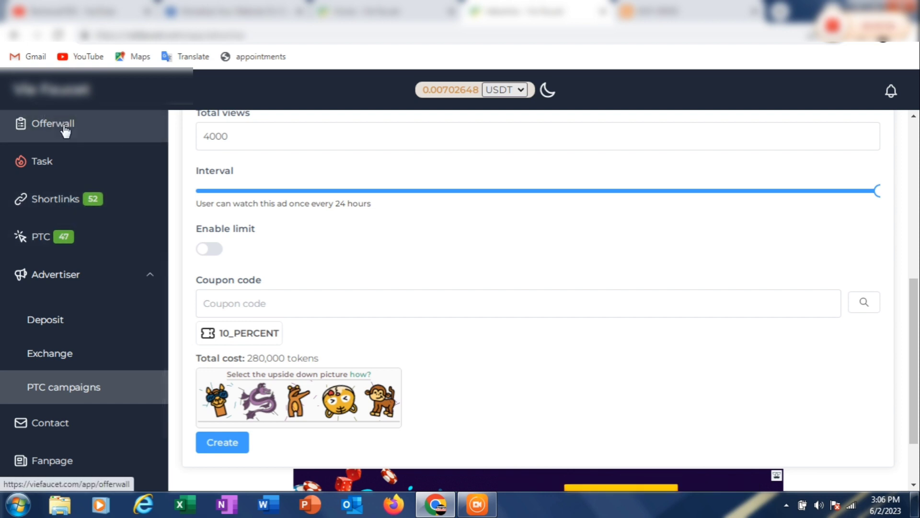
{"action": "left_click", "coordinate": [209, 136]}
{"action": "key", "text": "BackSpace"}
{"action": "type", "text": "15"}
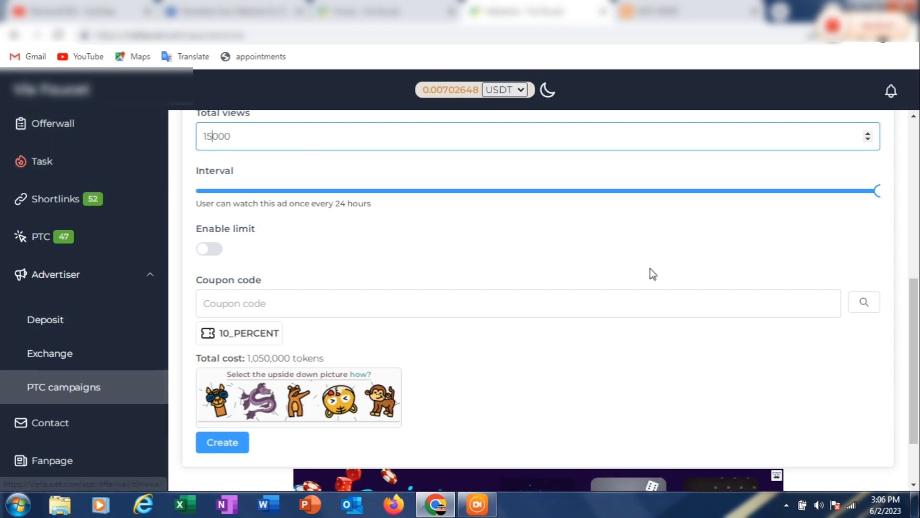
Review the filled-in campaign form and apply the 10_PERCENT coupon to the order.
{"action": "scroll", "coordinate": [918, 275], "scroll_direction": "up", "scroll_amount": 5}
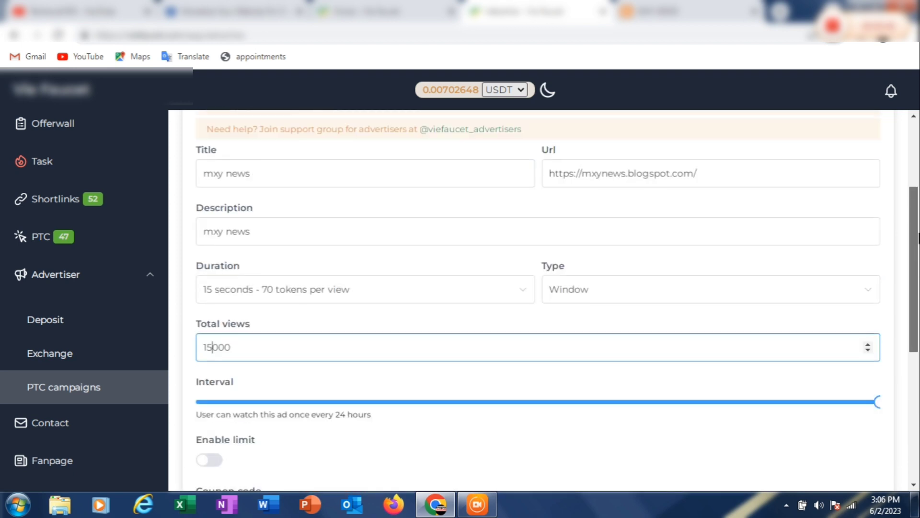
{"action": "scroll", "coordinate": [918, 272], "scroll_direction": "down", "scroll_amount": 4}
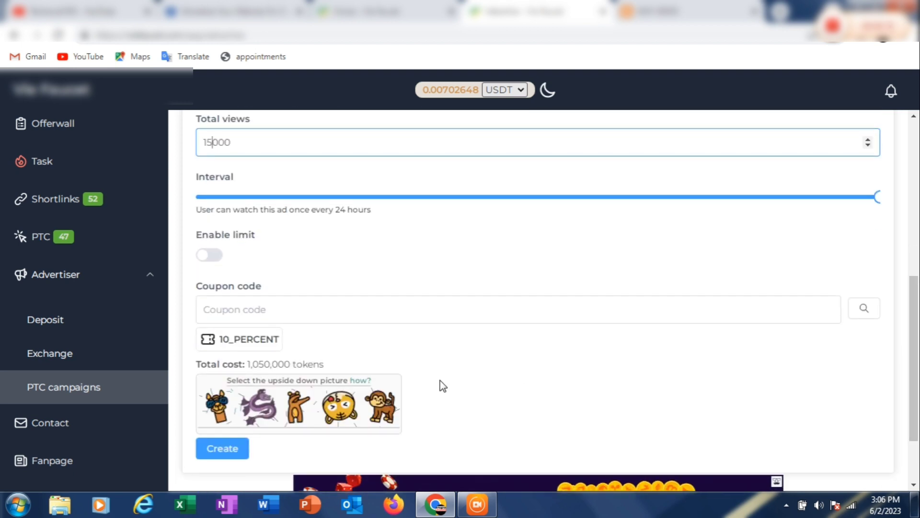
{"action": "left_click", "coordinate": [264, 340]}
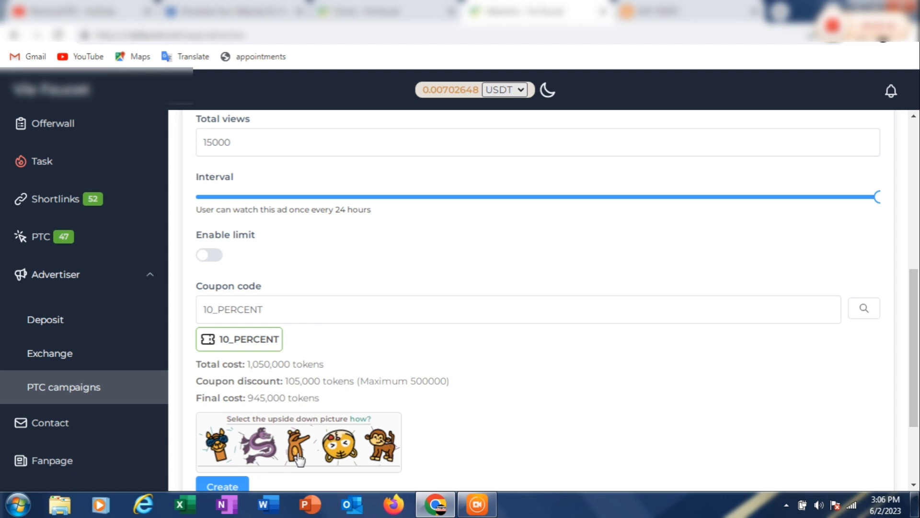
{"action": "scroll", "coordinate": [335, 383], "scroll_direction": "down", "scroll_amount": 1}
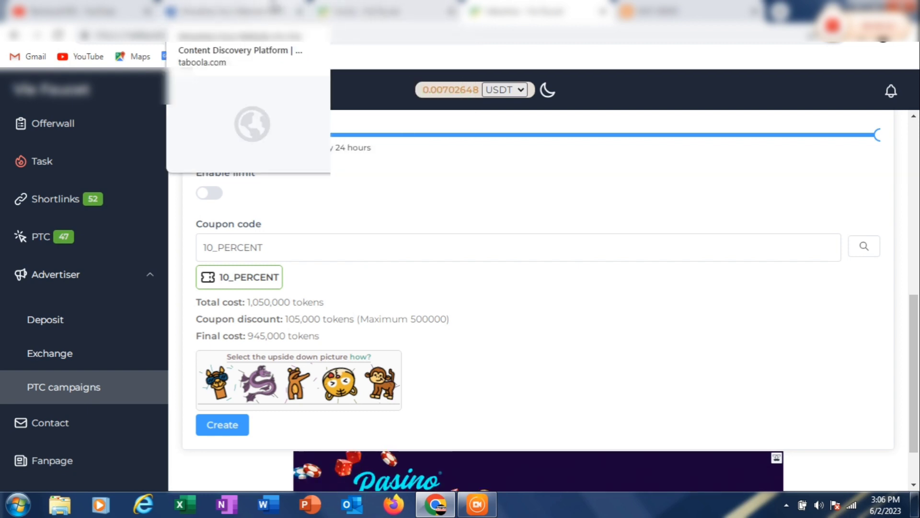
Look briefly at the Taboola site, and review the campaign's discounted cost, viewing interval and remaining settings.
{"action": "left_click", "coordinate": [274, 10]}
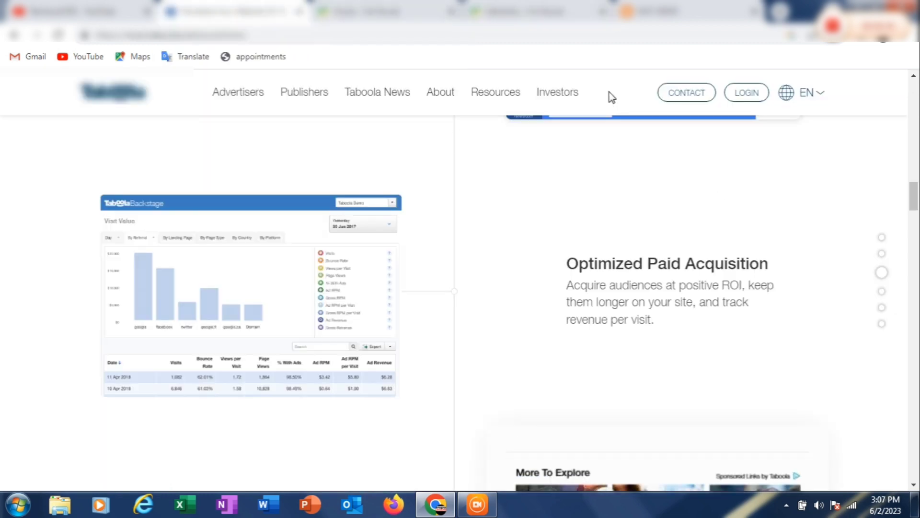
{"action": "left_click", "coordinate": [527, 11]}
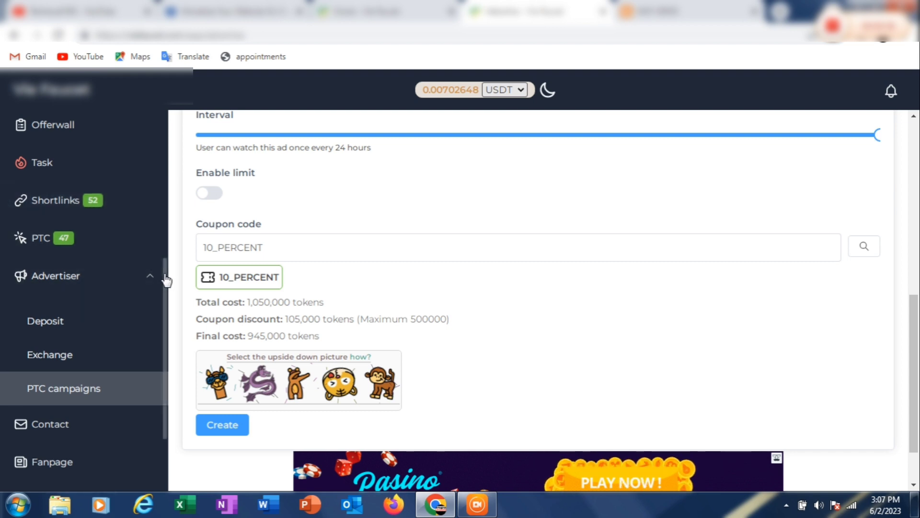
{"action": "left_click_drag", "start_coordinate": [166, 273], "coordinate": [170, 205]}
{"action": "left_click_drag", "start_coordinate": [916, 353], "coordinate": [916, 310]}
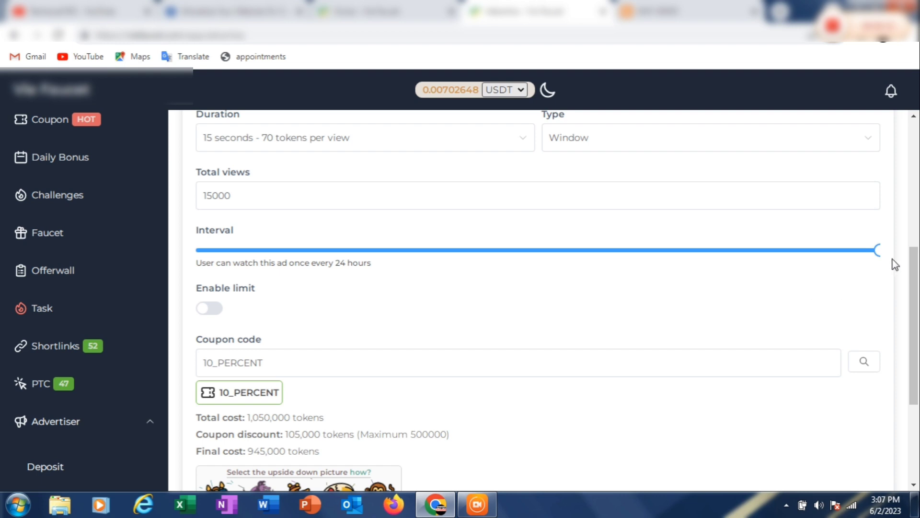
{"action": "left_click_drag", "start_coordinate": [877, 252], "coordinate": [918, 271]}
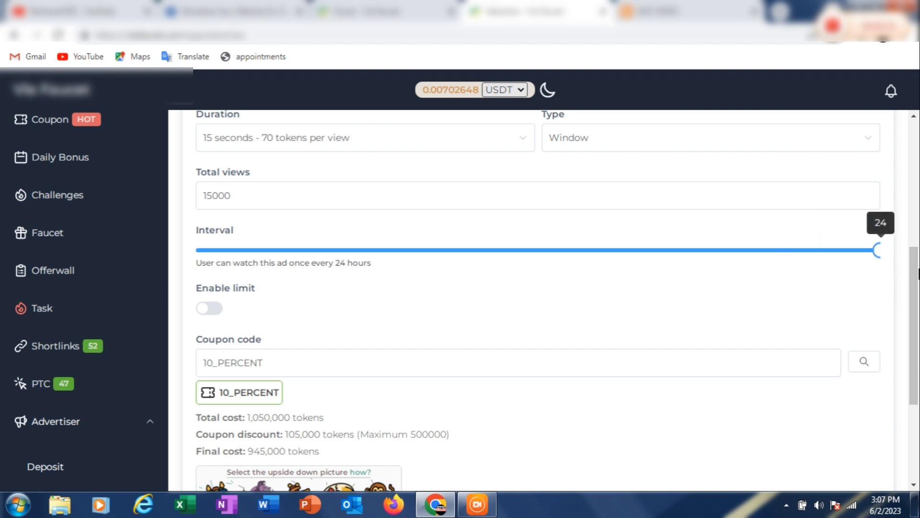
{"action": "left_click_drag", "start_coordinate": [915, 309], "coordinate": [913, 180]}
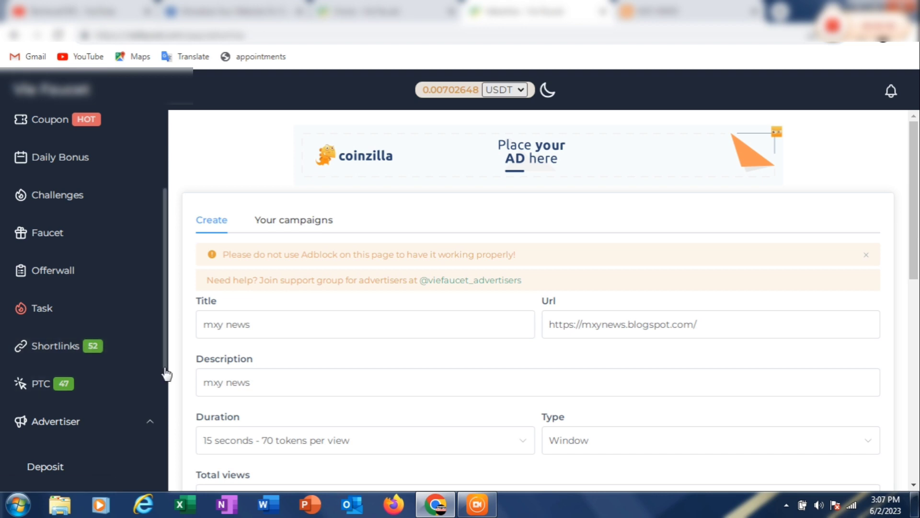
Examine the payout currencies on the Withdraw page and switch to the Technical EKS YouTube channel.
{"action": "left_click_drag", "start_coordinate": [166, 349], "coordinate": [157, 217]}
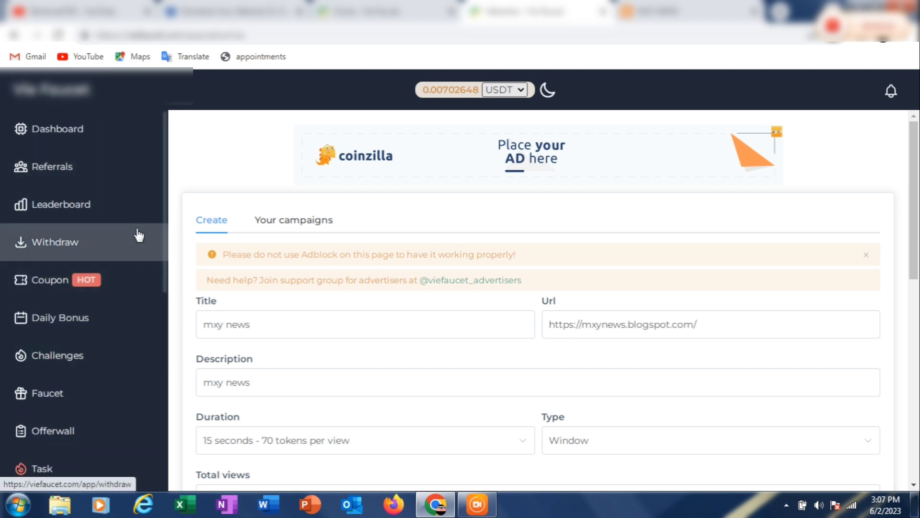
{"action": "left_click", "coordinate": [139, 235]}
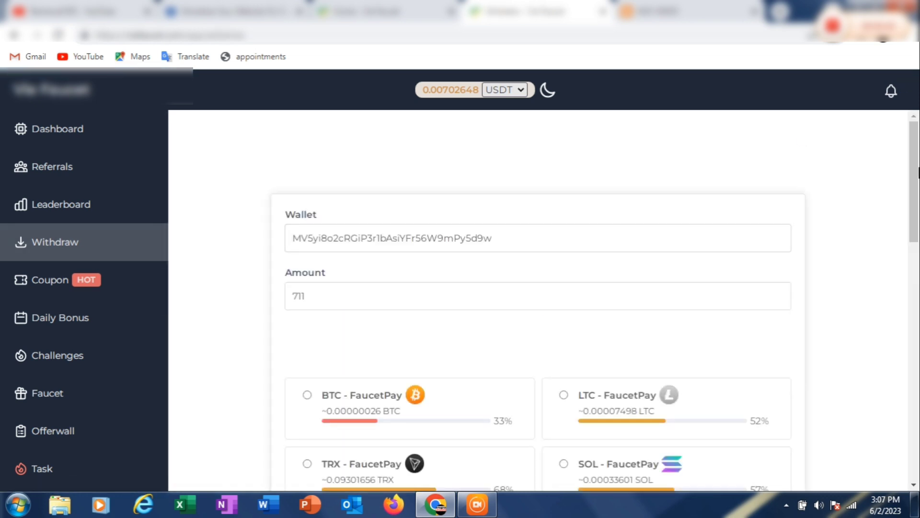
{"action": "left_click_drag", "start_coordinate": [918, 173], "coordinate": [918, 256]}
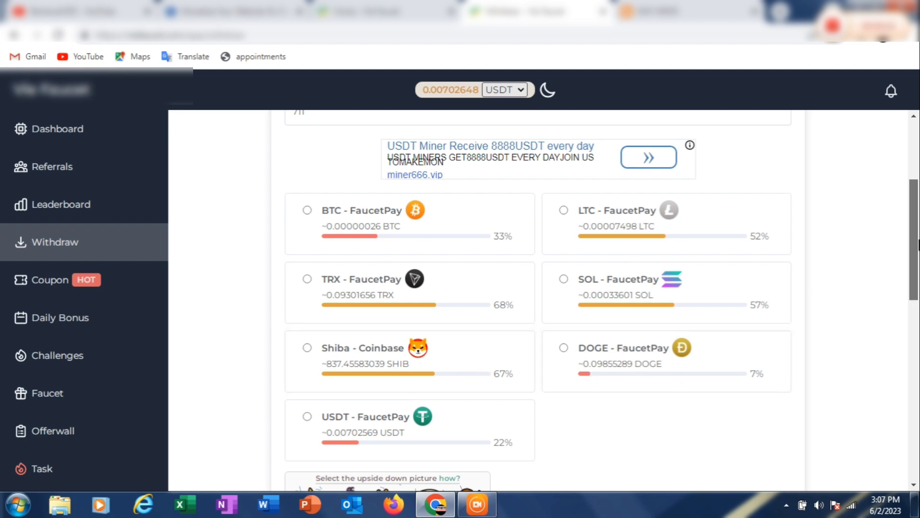
{"action": "left_click_drag", "start_coordinate": [918, 245], "coordinate": [912, 137]}
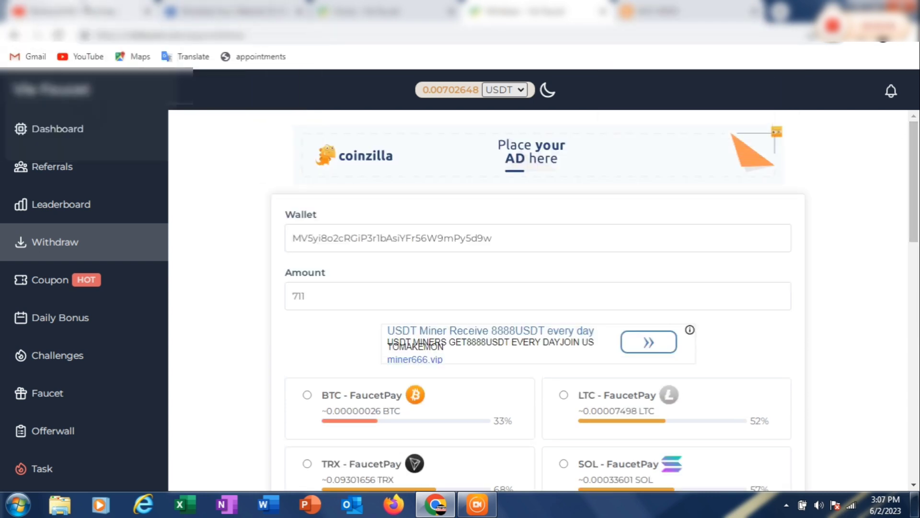
{"action": "left_click", "coordinate": [72, 10]}
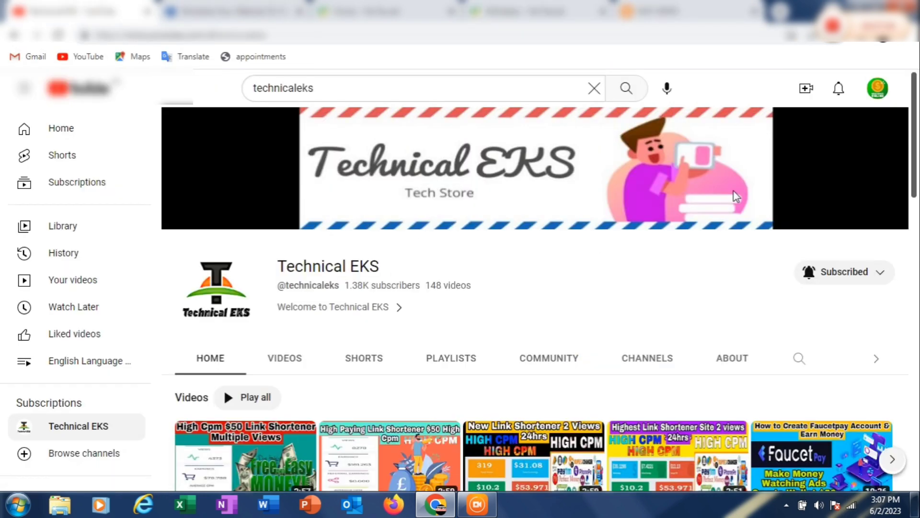